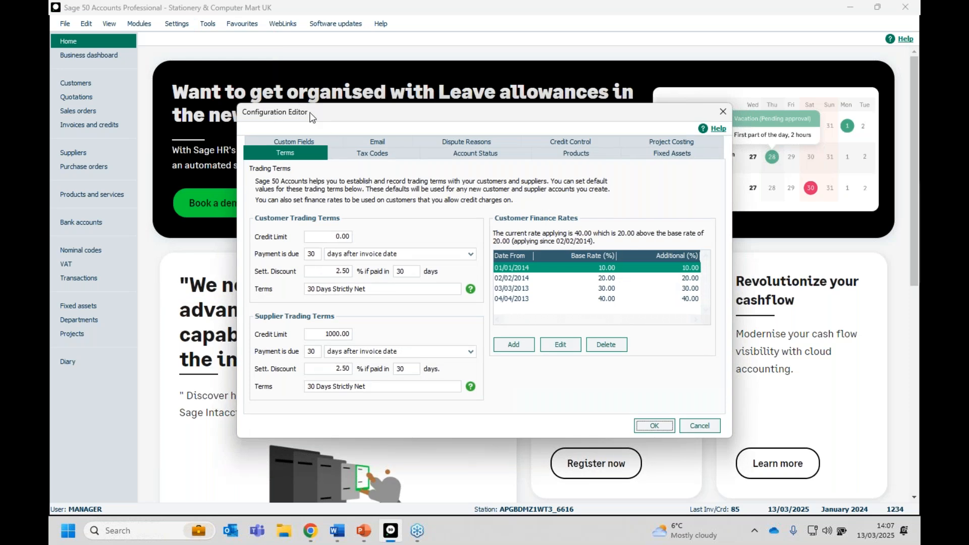
Step: In the configuration's custom fields, relabel the customer record's Analysis 3 field as "Reigon"
left_click(268, 141)
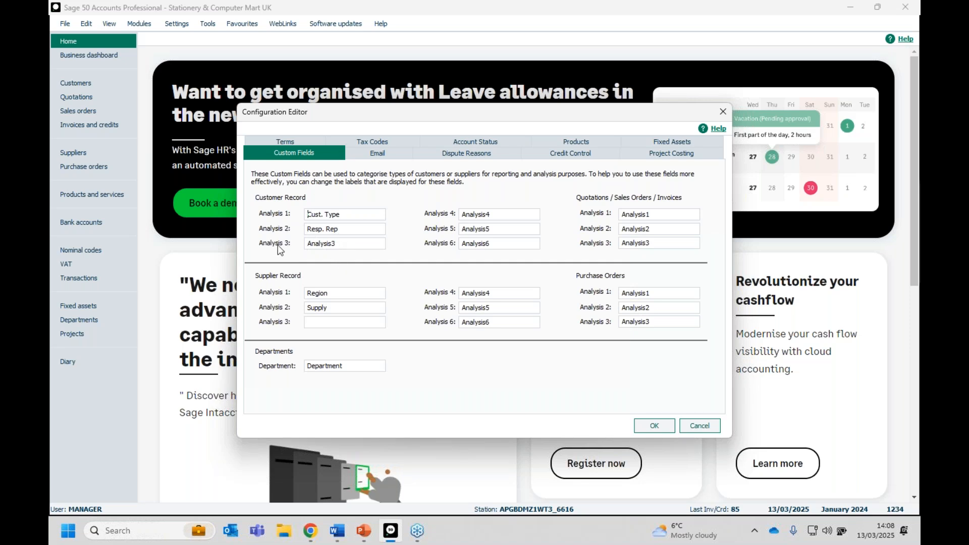
double_click(342, 244)
type("Reigon")
Step: Relabel Analysis 1 for quotations, sales orders and invoices as "Sales rep" and save the configuration
left_click(657, 215)
left_click_drag(657, 215, 598, 217)
type("Sales rep")
left_click(601, 142)
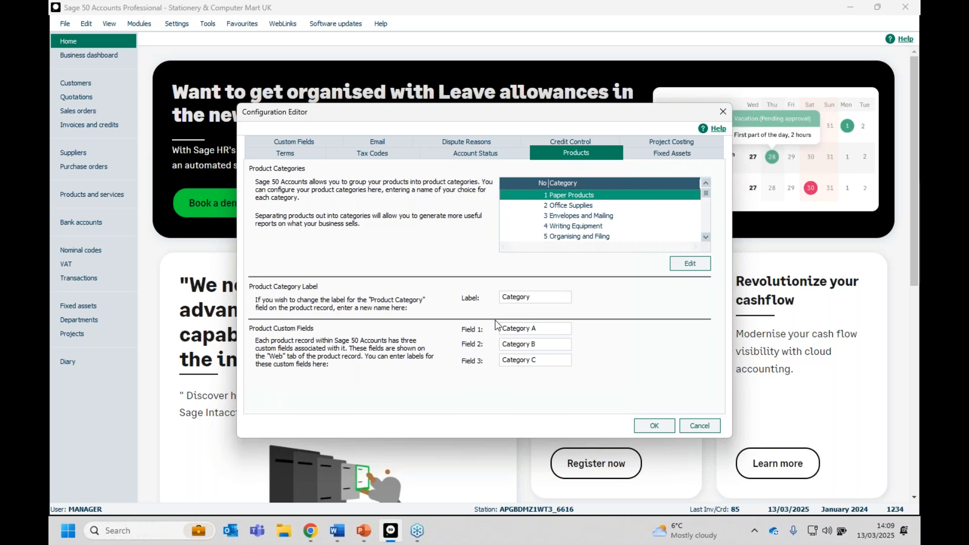
left_click(272, 141)
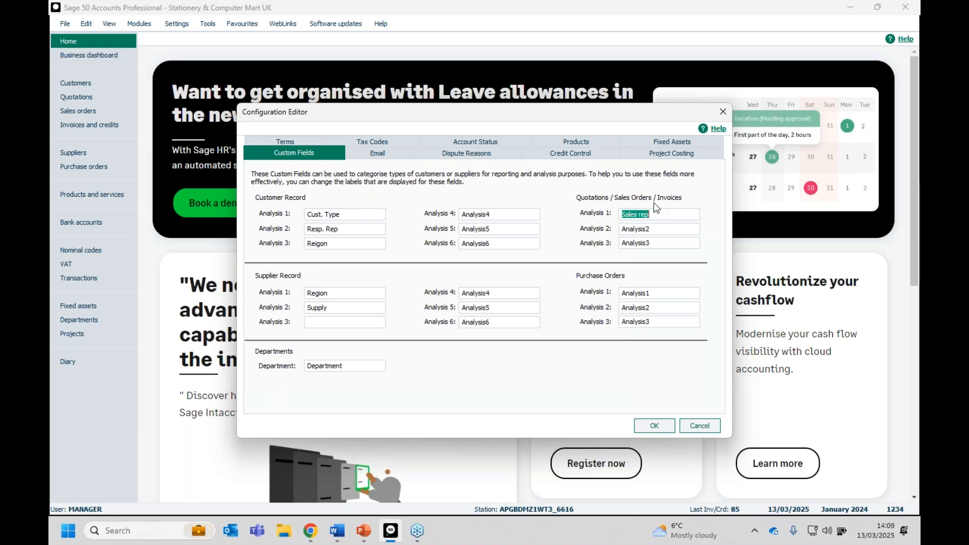
left_click(654, 427)
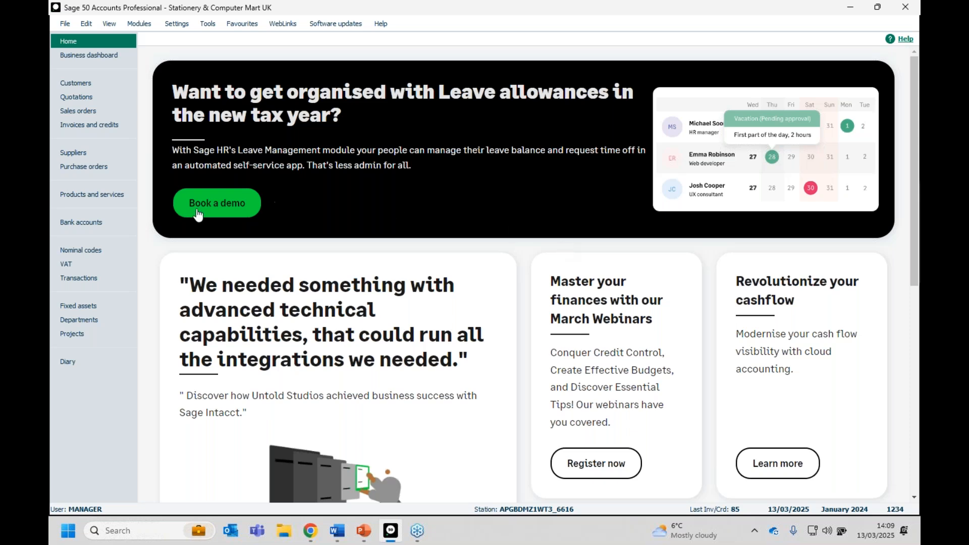
Step: Open the customer record of A1 Design Services and show its default settings
left_click(89, 84)
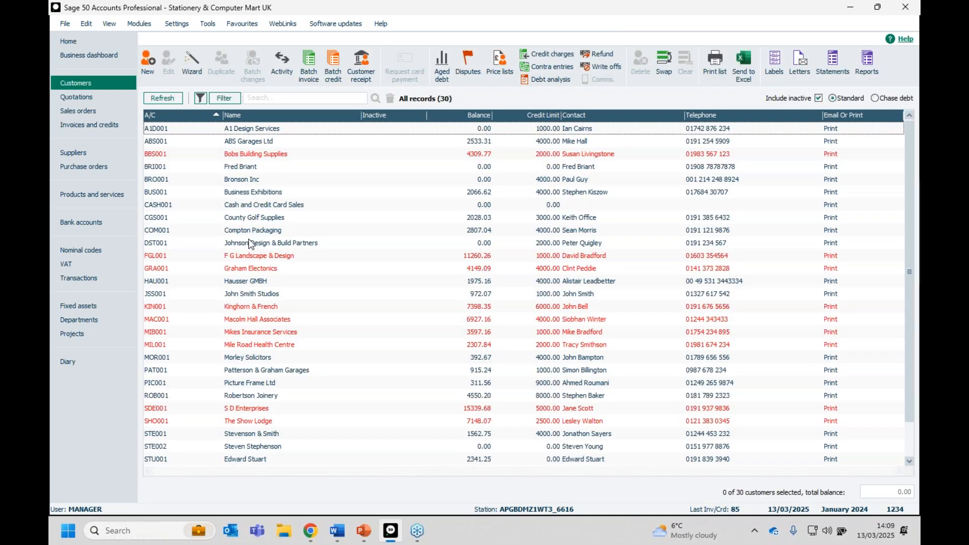
left_click(249, 132)
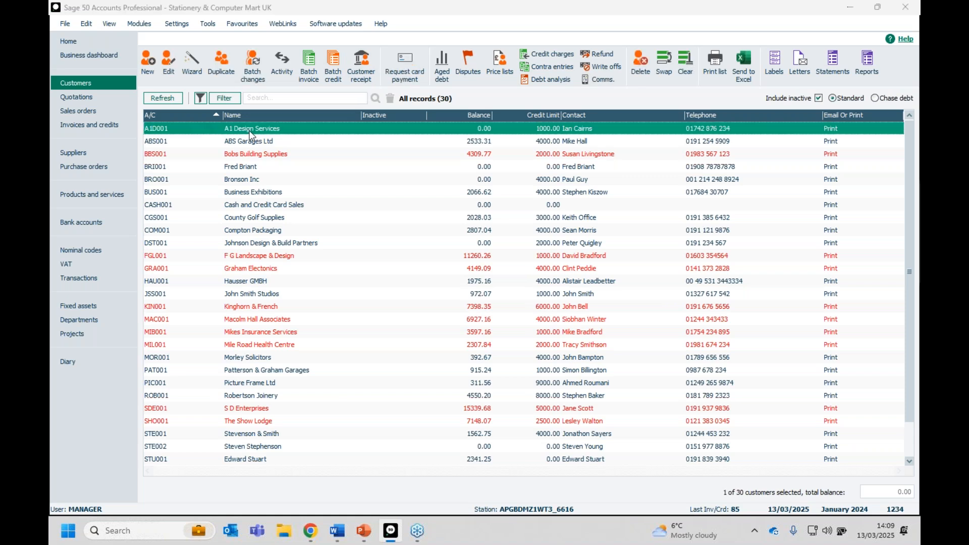
double_click(249, 133)
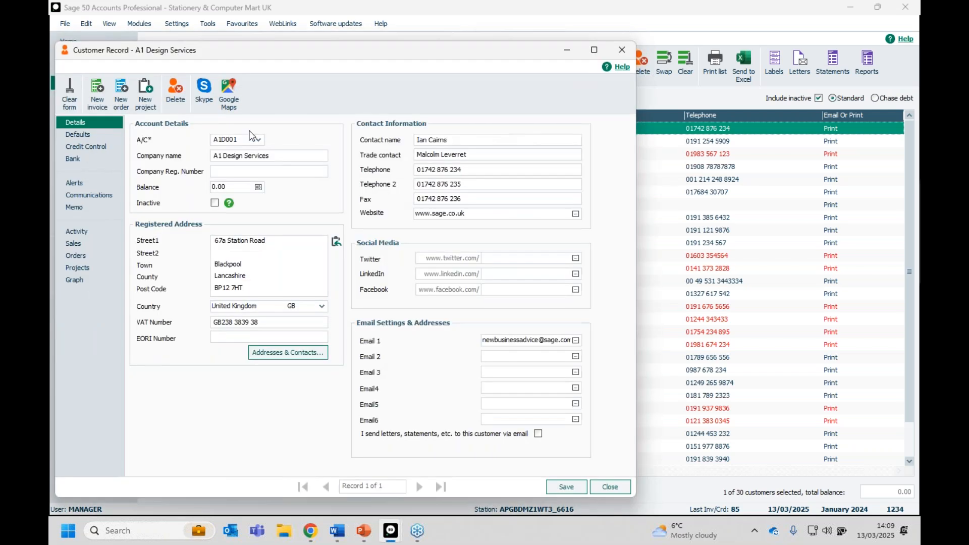
left_click(63, 139)
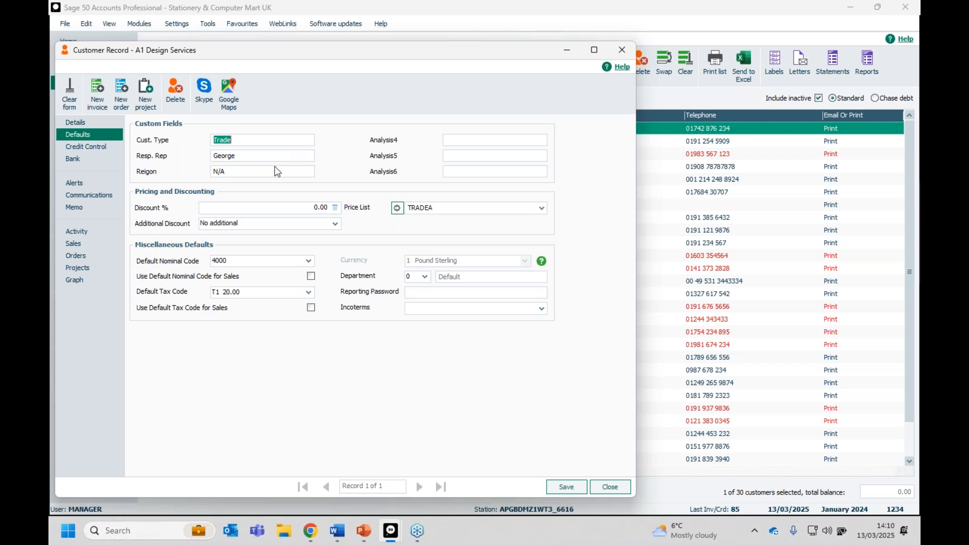
Step: Set the Reigon custom field of A1 Design Services to North East, then save and close the record
left_click(231, 171)
key("shift+Left")
key("shift+Left")
key("shift+Left")
key("BackSpace")
type("North East")
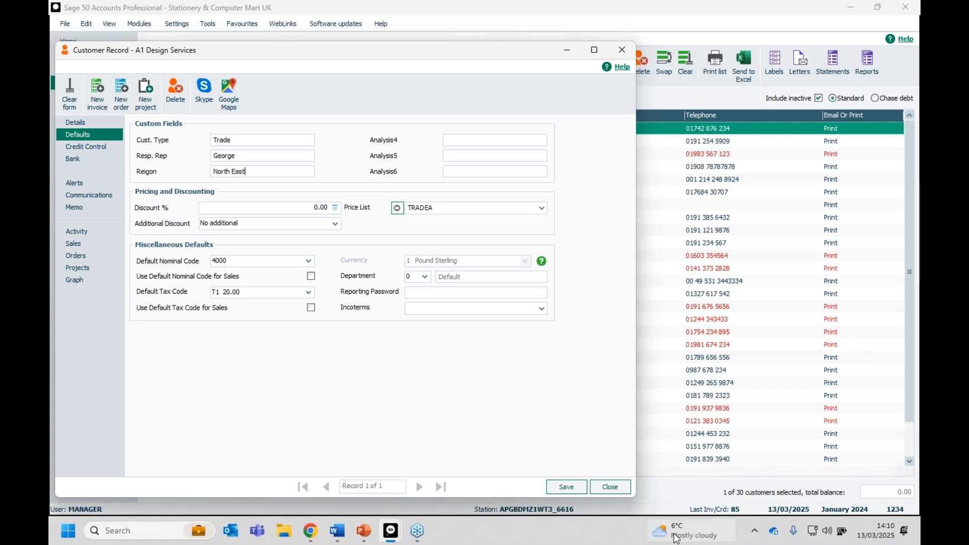
left_click(564, 487)
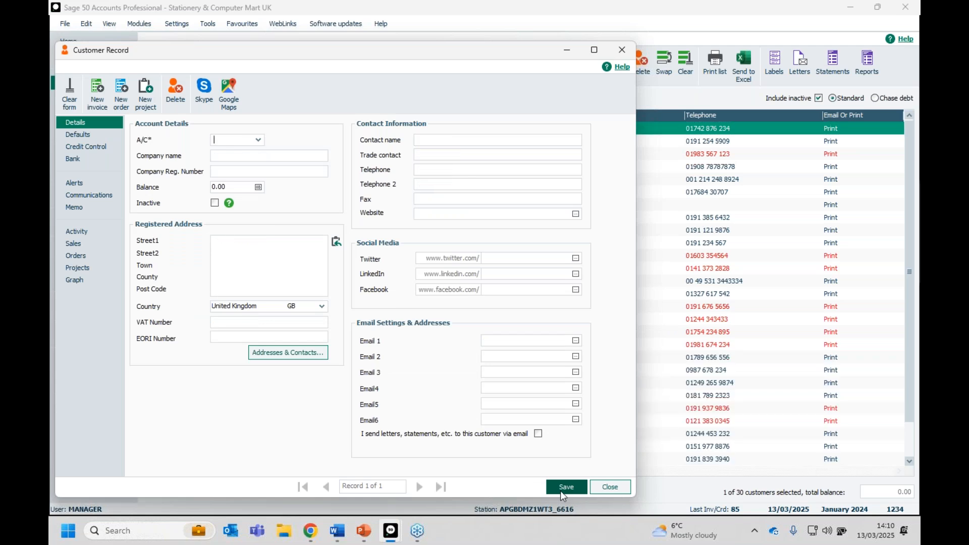
left_click(608, 488)
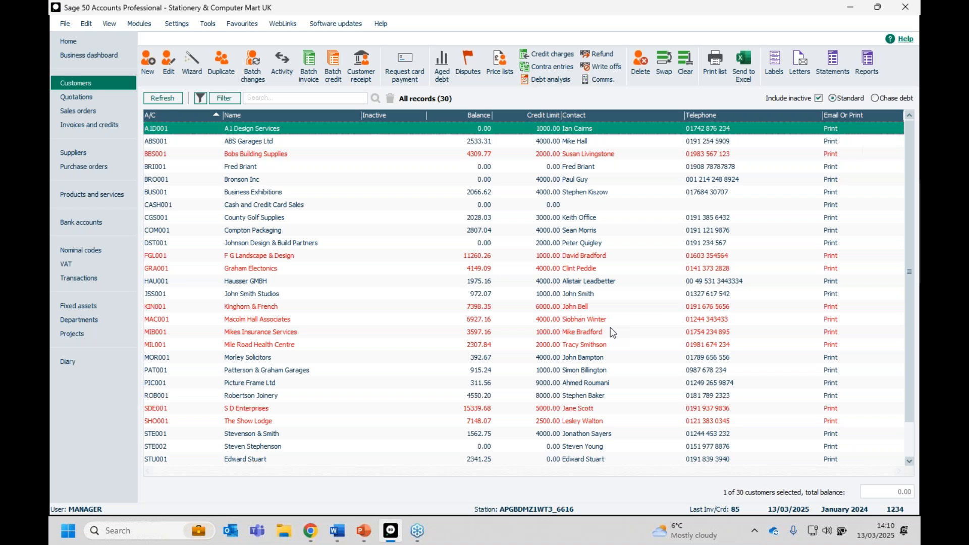
Step: Reopen the A1 Design Services record, check its Reigon custom field, and save and close the record
left_click(332, 133, "ctrl")
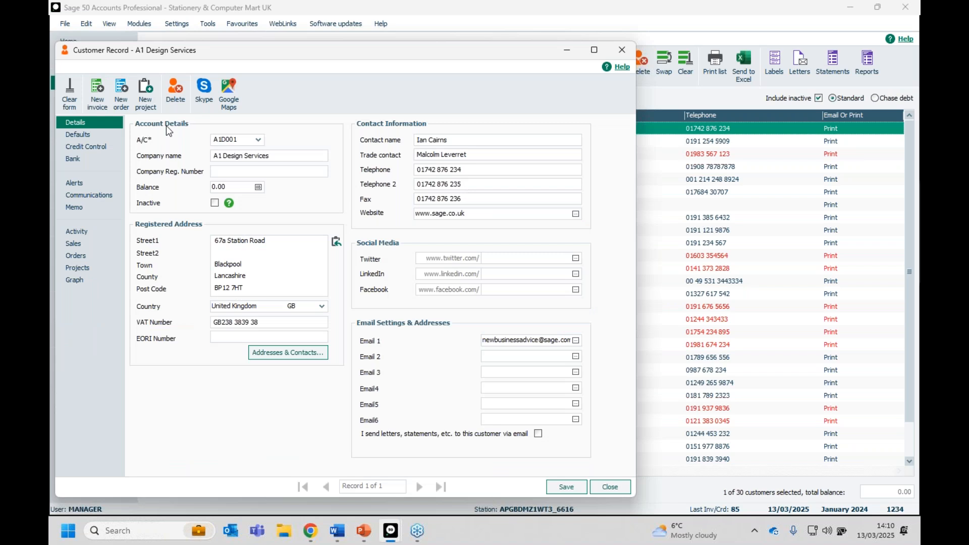
left_click(85, 135)
left_click(271, 169)
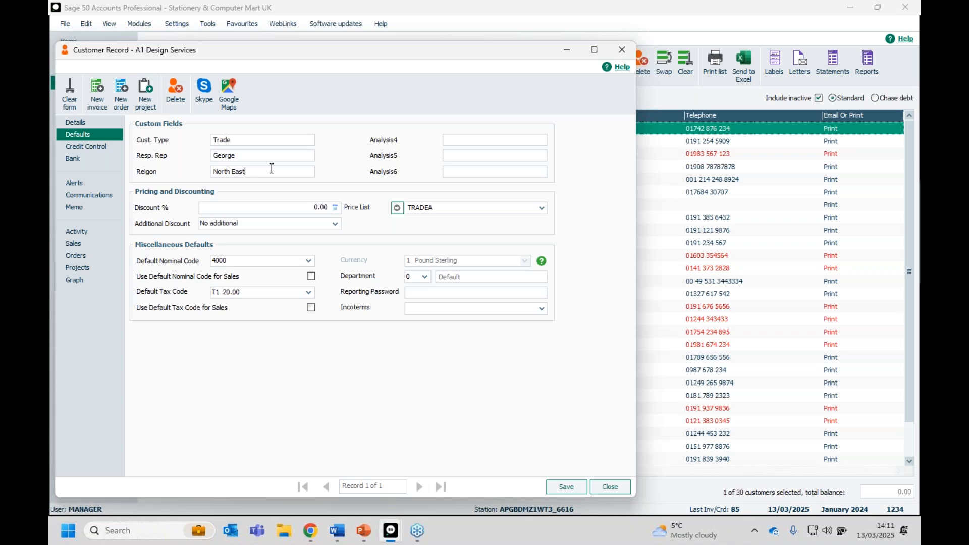
type("d")
key("BackSpace")
left_click(323, 216)
left_click(564, 488)
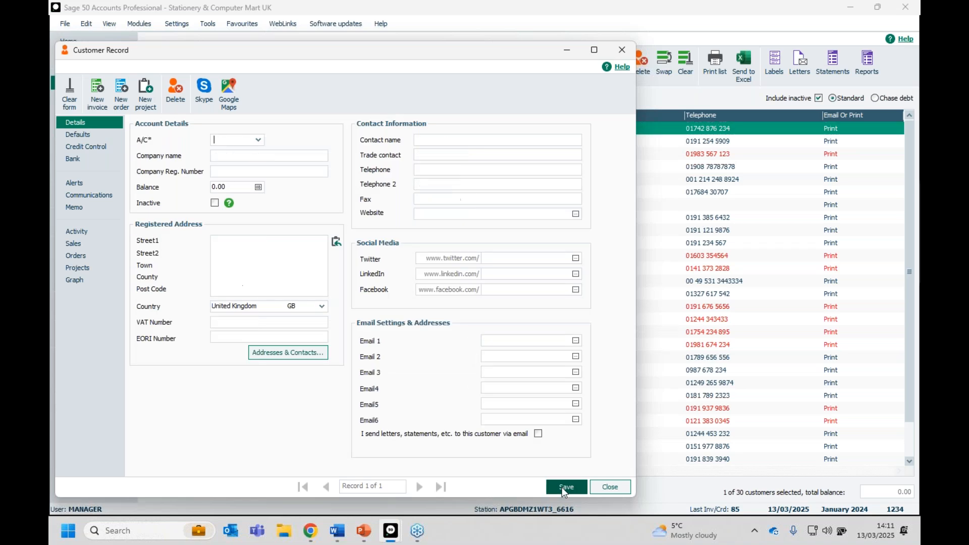
left_click(621, 485)
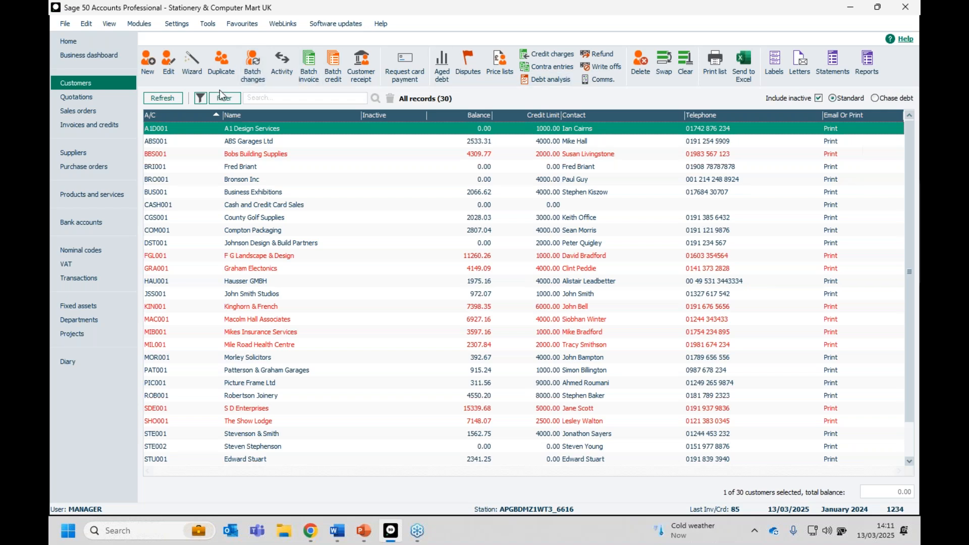
right_click(261, 83)
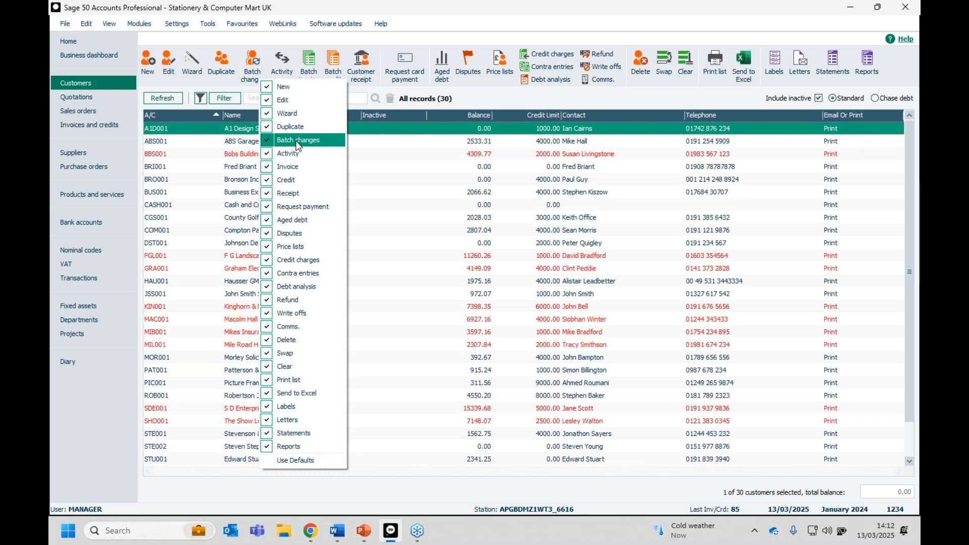
left_click(387, 44)
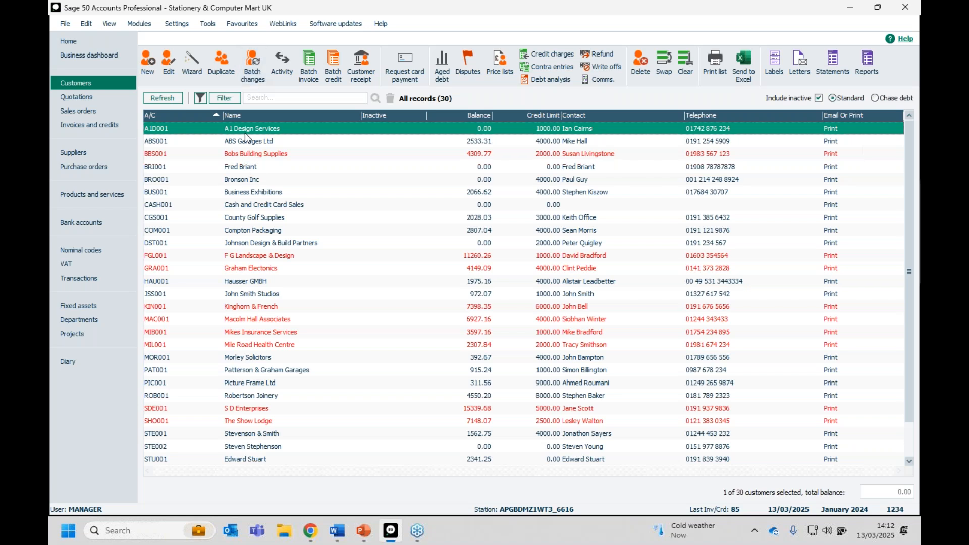
Step: Select the fourth-listed customer, County Golf Supplies, Hausser GMBH, Macolm Hall Associates, Patterson & Graham Garages and The Show Lodge, leaving A1 Design Services out
left_click(247, 166)
left_click(250, 217)
left_click(255, 281)
left_click(256, 320)
left_click(256, 370)
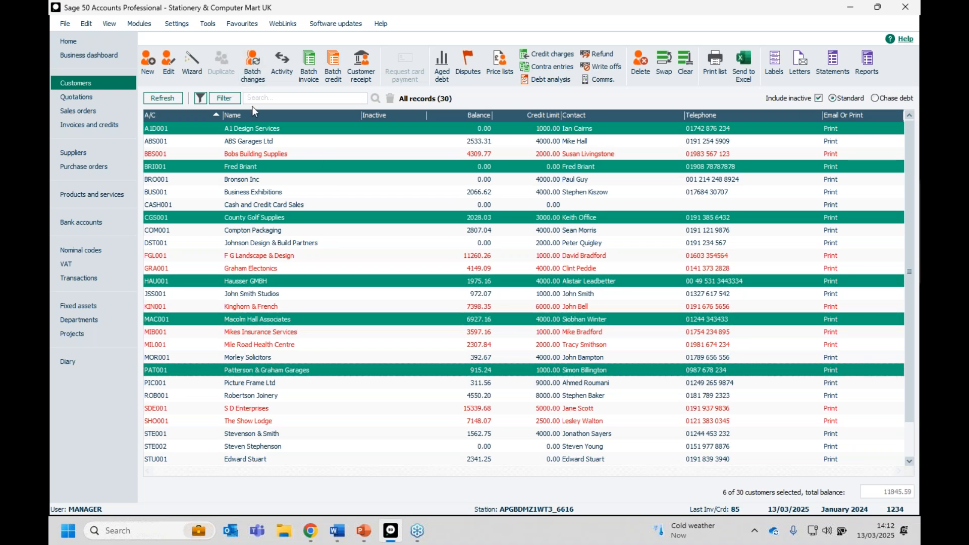
left_click(254, 128)
left_click(261, 421)
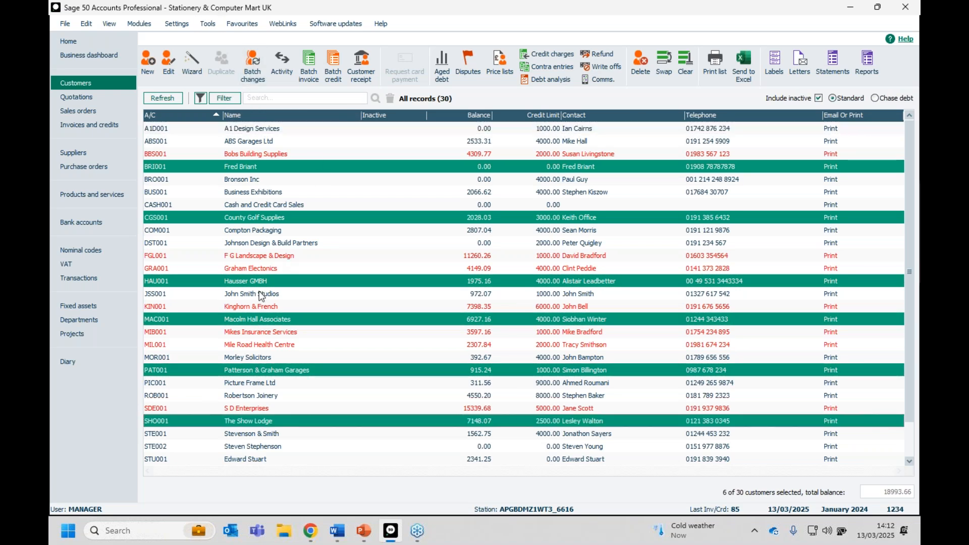
Step: Start a batch change for the selected customers and set their Reigon custom field to North East
left_click(256, 64)
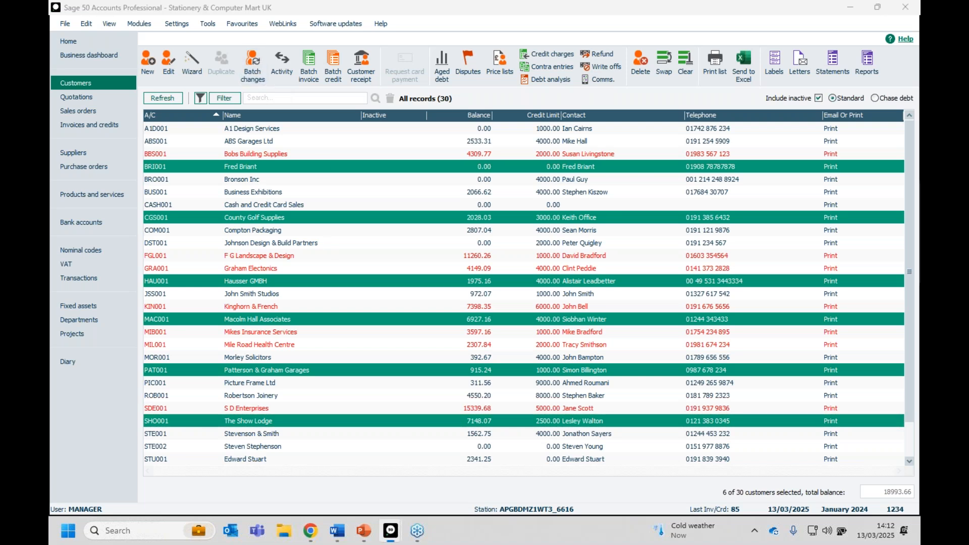
left_click(99, 134)
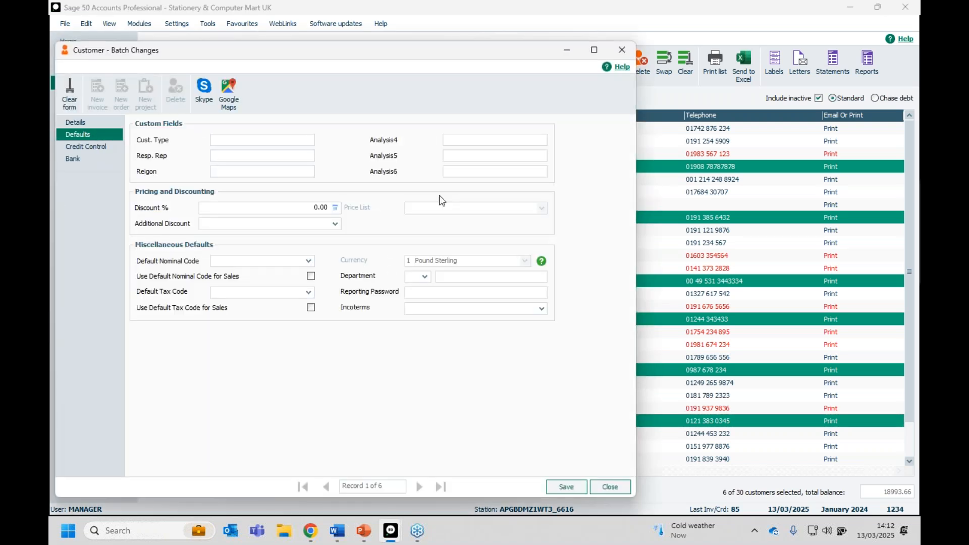
left_click(236, 172)
type("North")
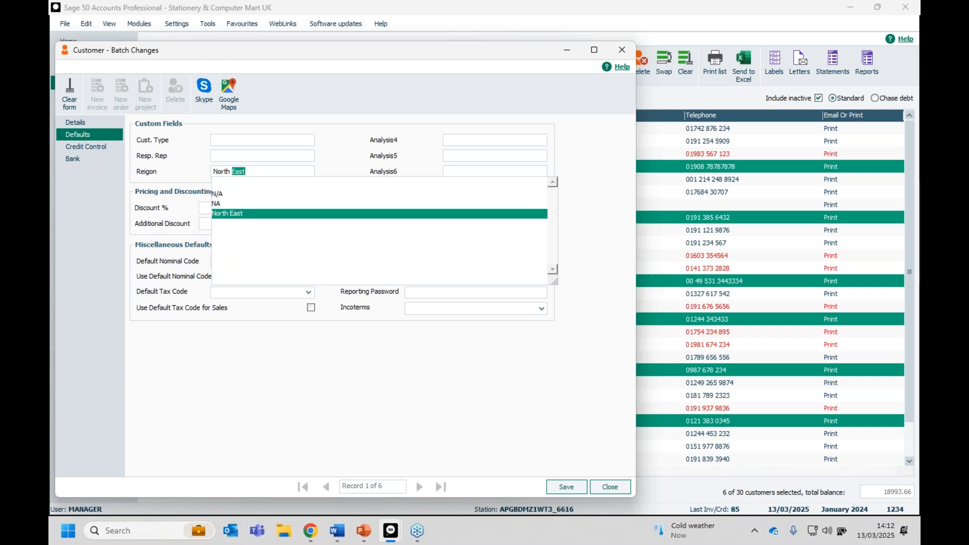
key("BackSpace")
key("BackSpace")
key("BackSpace")
key("BackSpace")
key("BackSpace")
key("BackSpace")
key("BackSpace")
type("N/A")
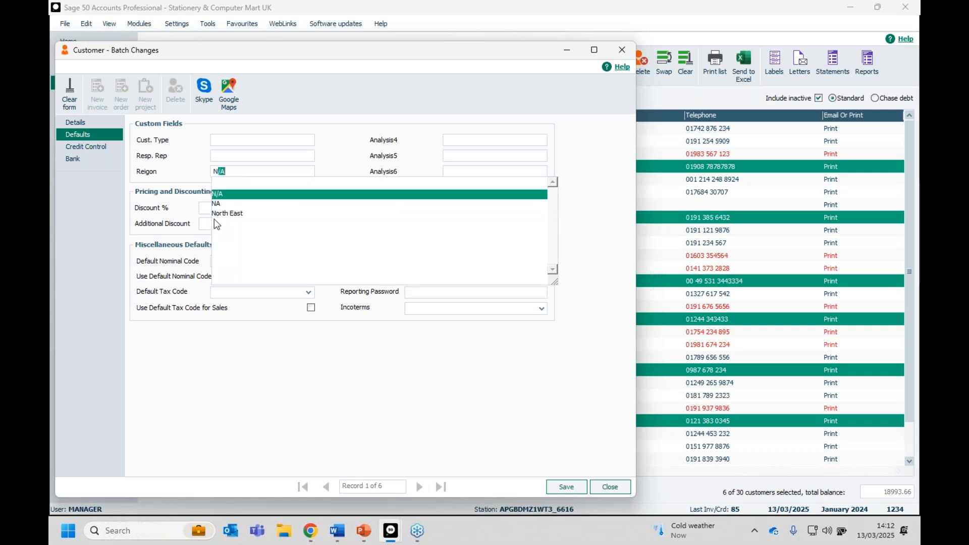
key("Down")
key("Down")
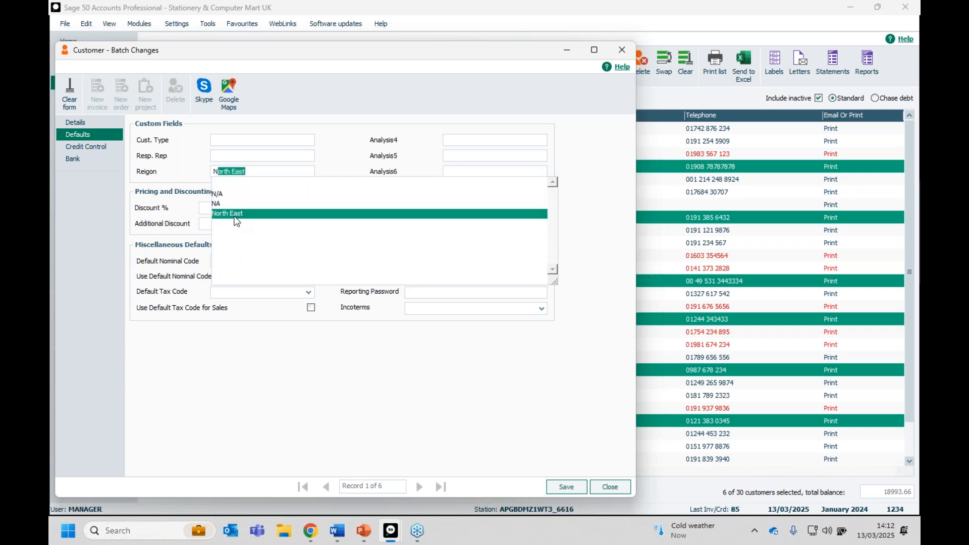
key("Tab")
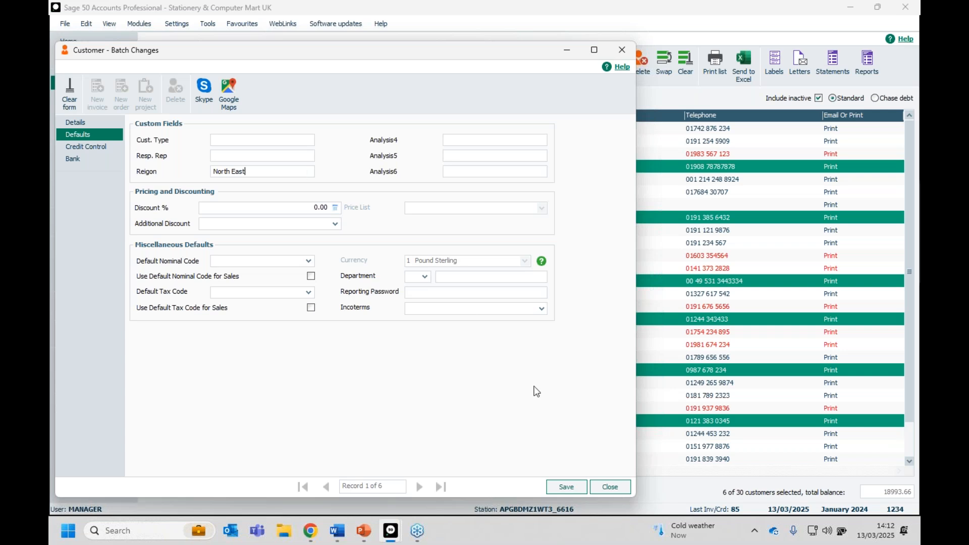
Step: Save the batch change to all selected customer records and close the batch changes window
left_click(556, 488)
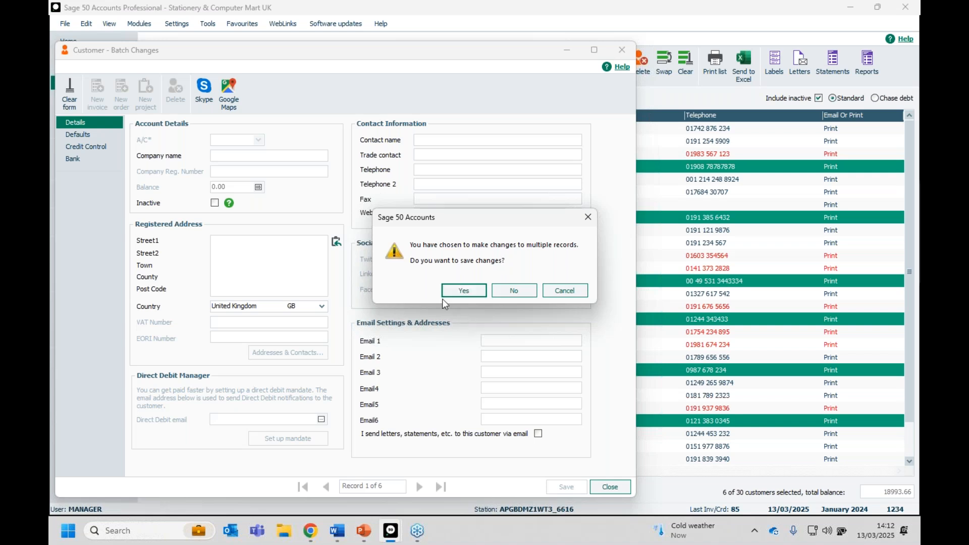
left_click(456, 293)
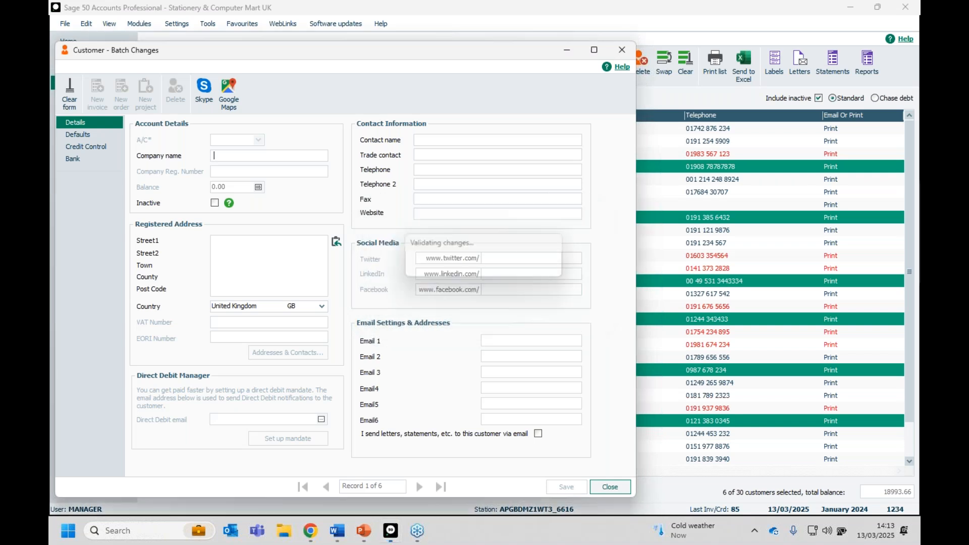
left_click(604, 259)
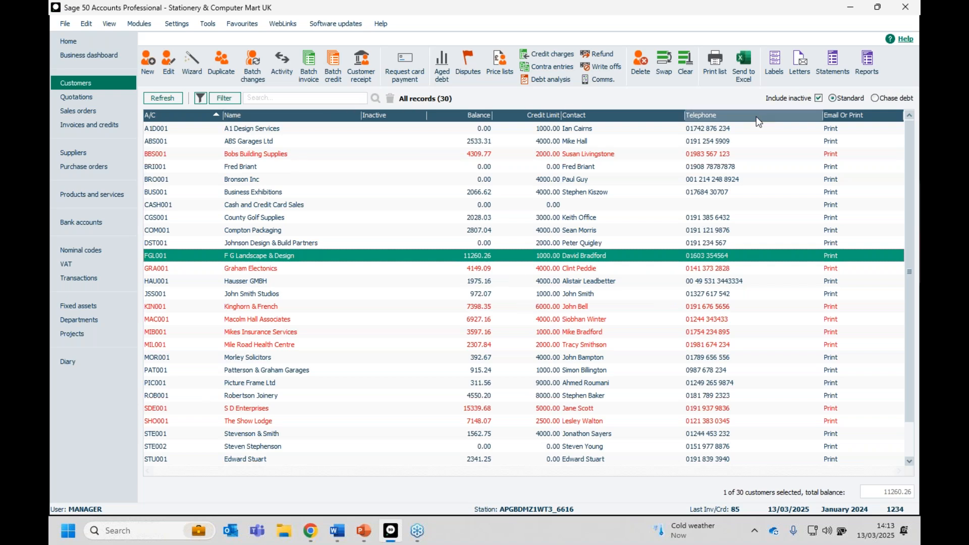
Step: Add the Cust. Type and Reigon columns to the customer list
right_click(665, 115)
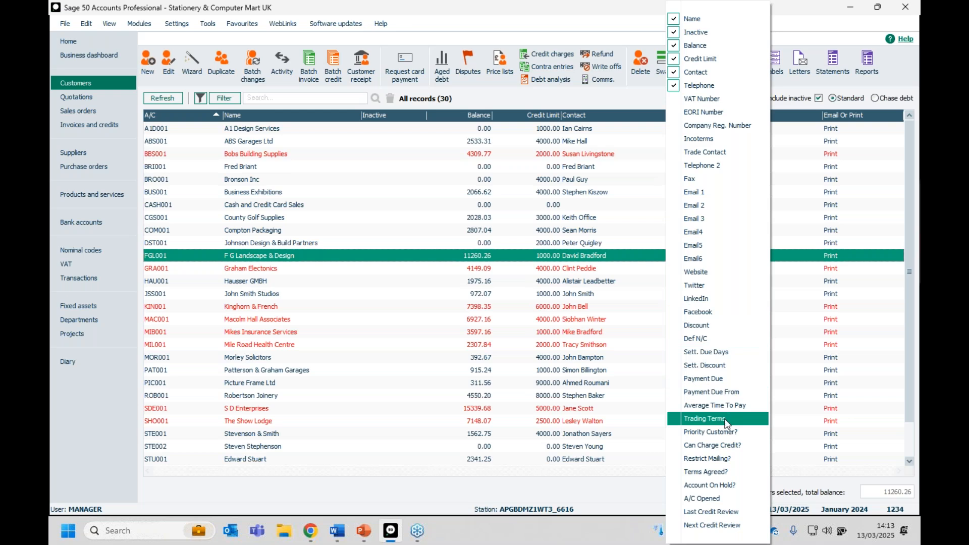
mouse_move(685, 540)
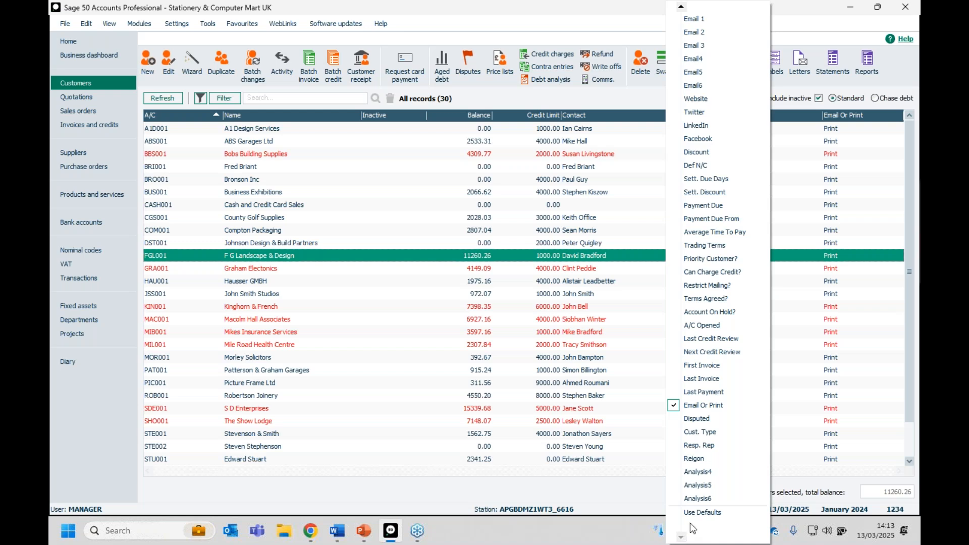
left_click(713, 431)
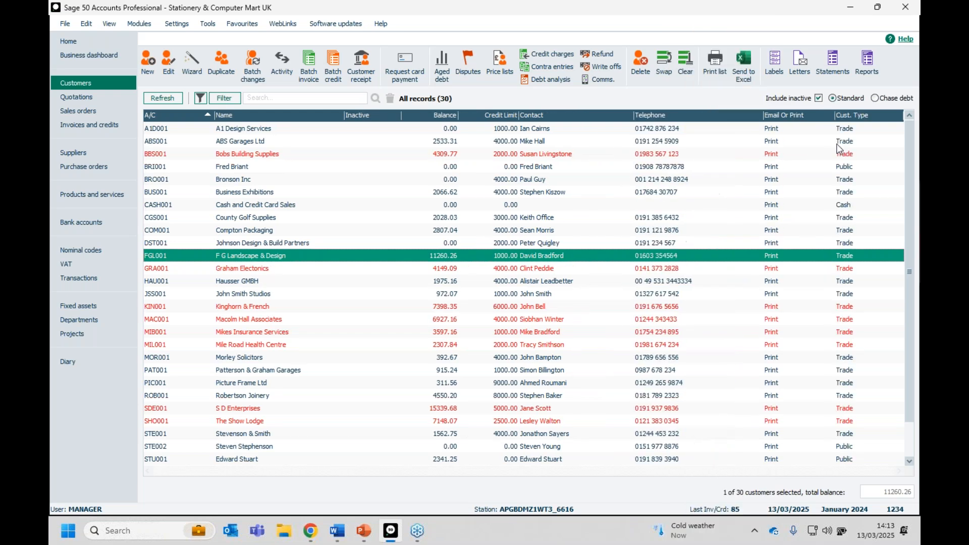
right_click(838, 114)
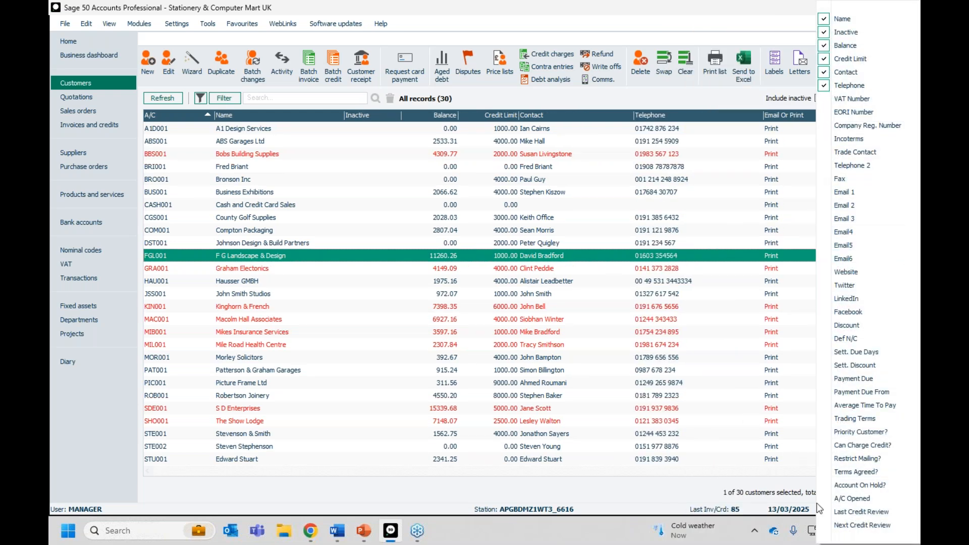
scroll(831, 539, "down", 4)
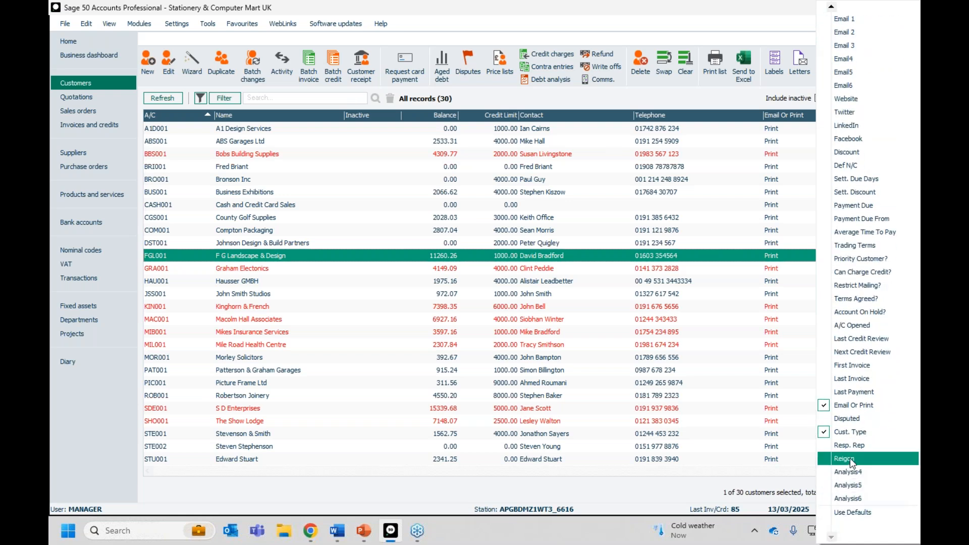
left_click(850, 458)
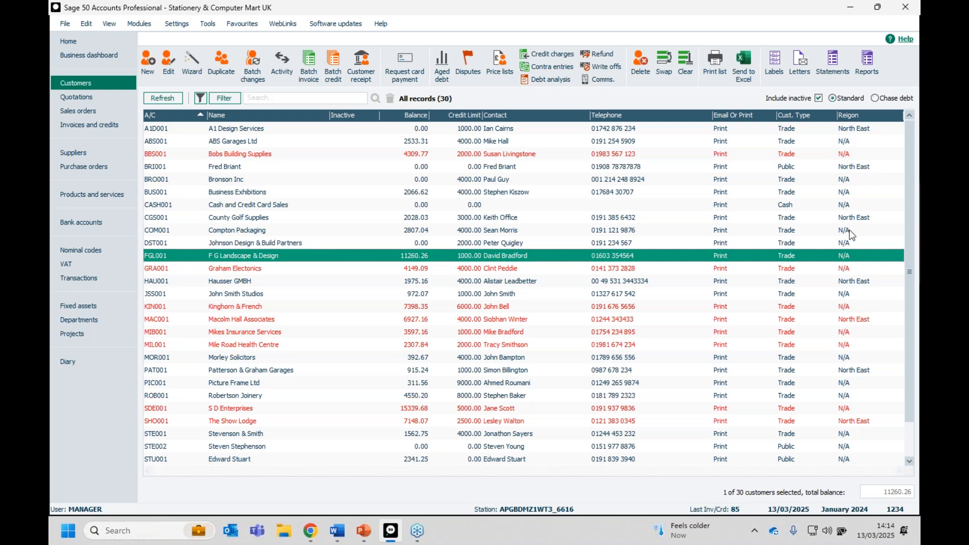
left_click(854, 182)
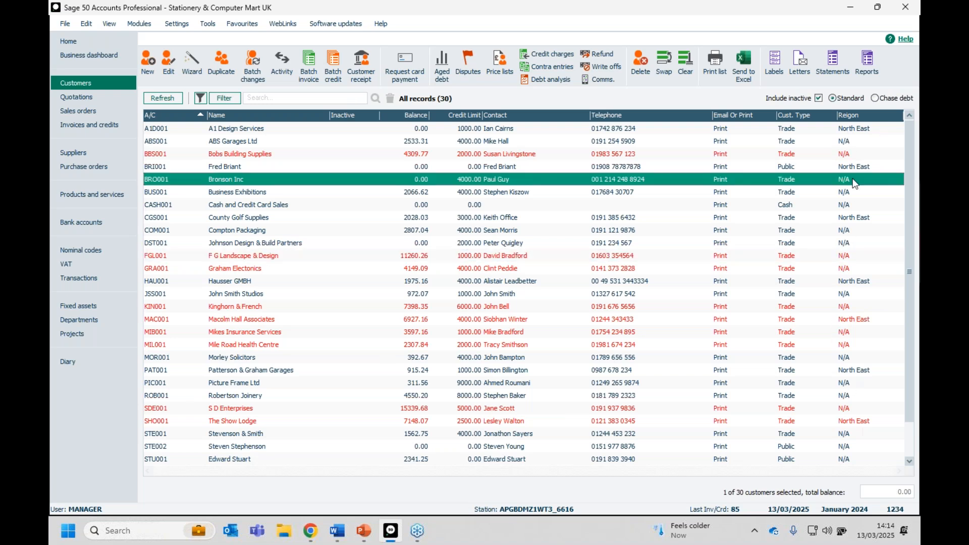
Step: Add Kinghorn & French, Picture Frame Ltd and the customer directly below Stevenson & Smith to the Bronson Inc selection
left_click(854, 307, "ctrl")
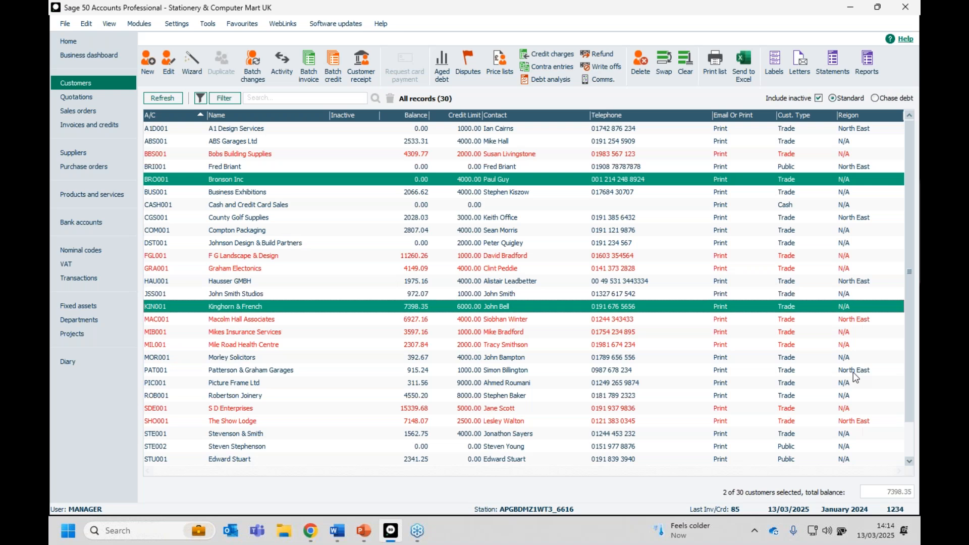
left_click(856, 384, "ctrl")
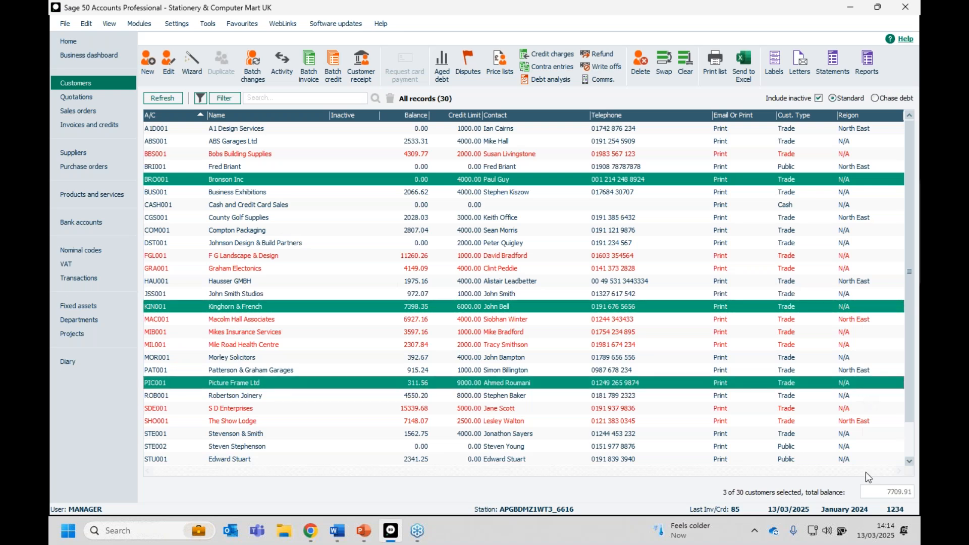
left_click(850, 441, "ctrl")
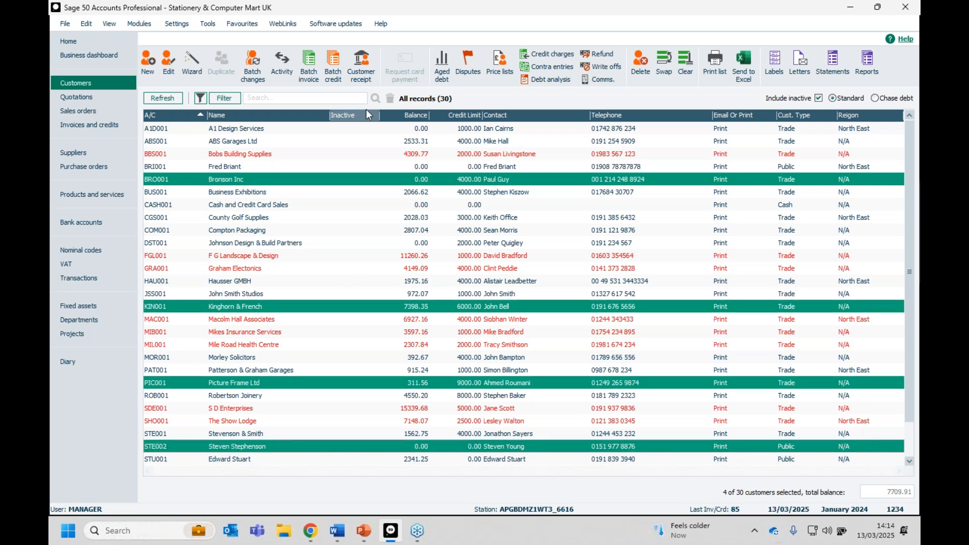
Step: Start a batch change for the selected customers and set their Reigon custom field to West Middlands
left_click(255, 71)
left_click(84, 134)
left_click(228, 172)
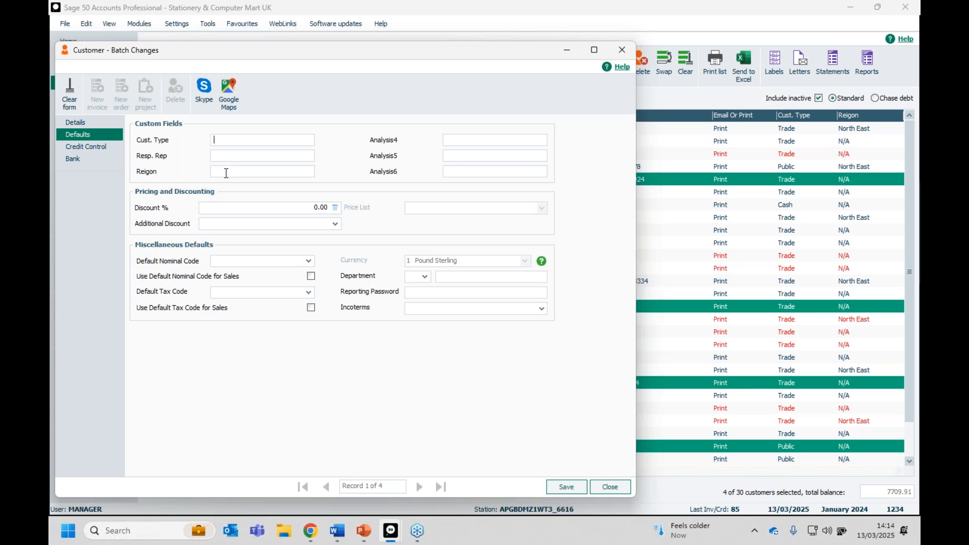
type("West middlands")
left_click(236, 173)
key("BackSpace")
type("M")
Step: Save the West Middlands batch change to the selected records, return to the customer list and select County Golf Supplies
left_click(566, 487)
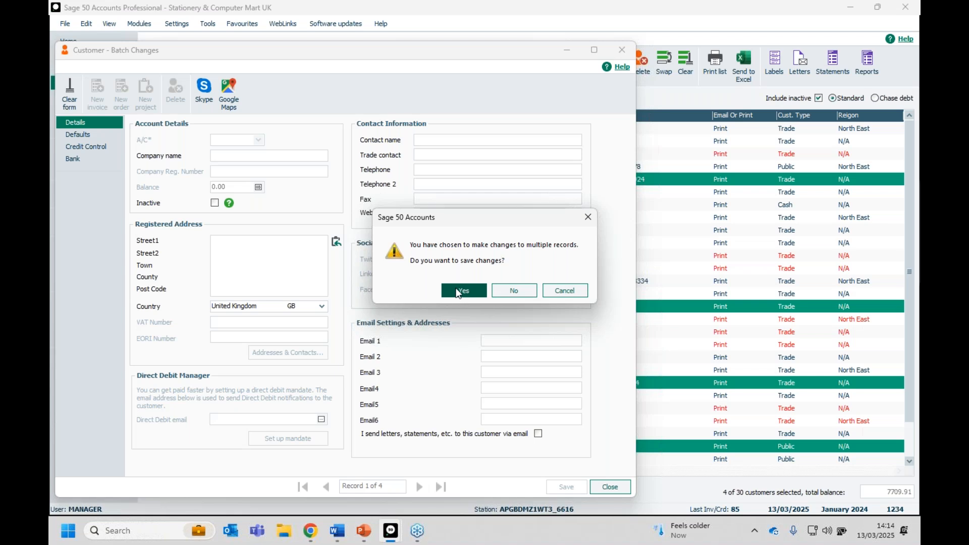
left_click(454, 290)
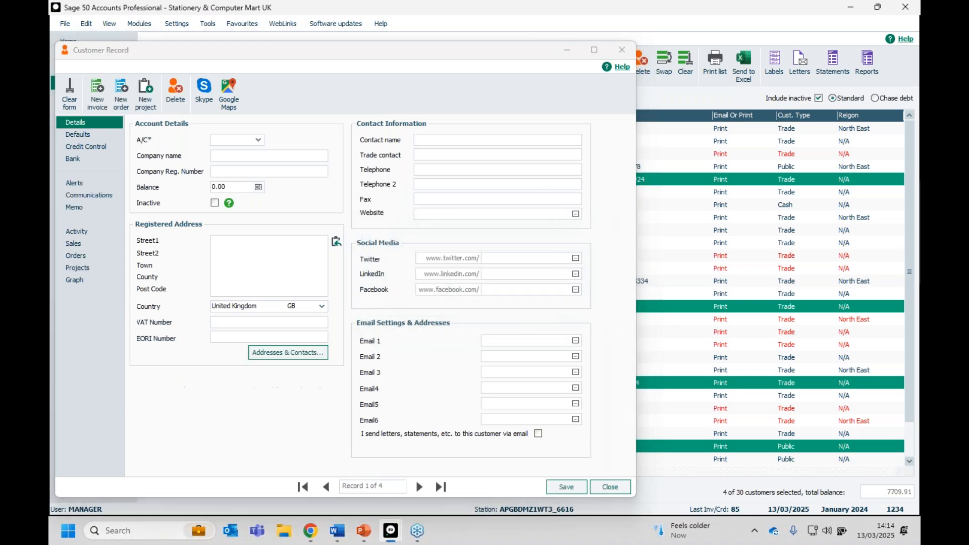
left_click(869, 216)
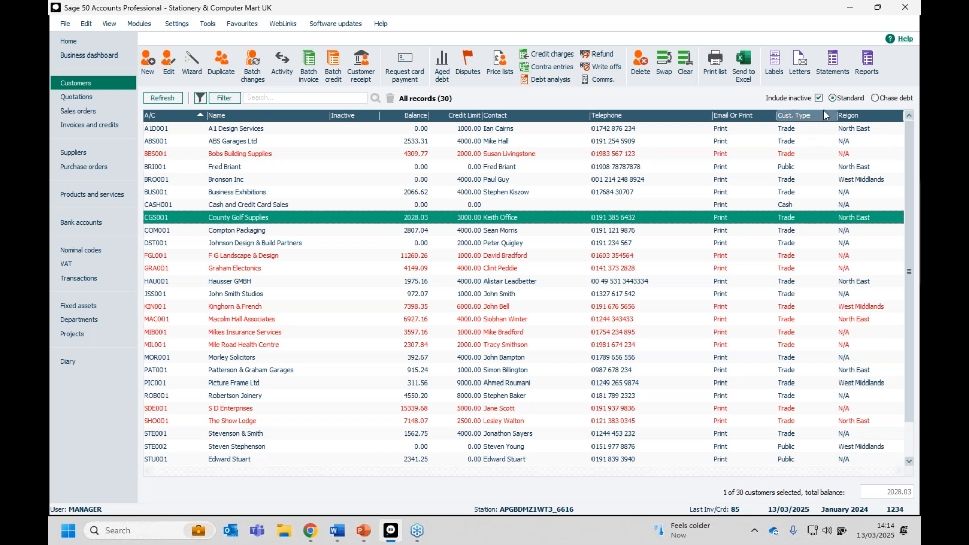
Step: Sort the customer list by the Reigon column to view customers grouped by region
left_click(865, 115)
left_click(863, 114)
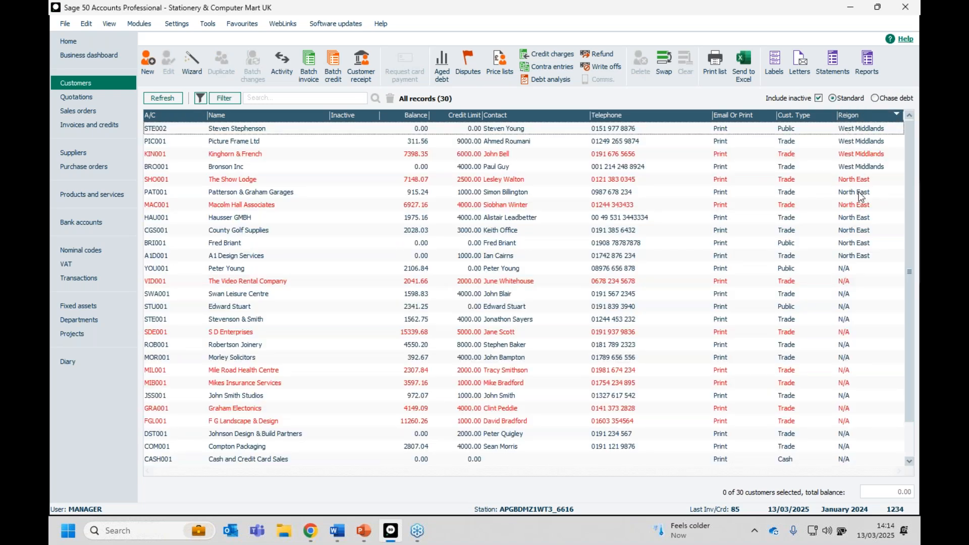
left_click(856, 114)
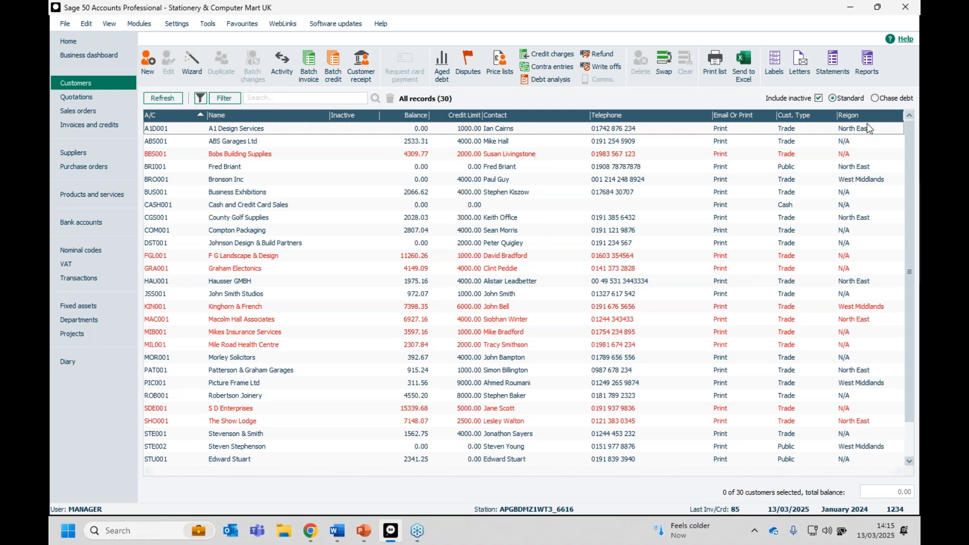
Step: Start a customer filter with a Where condition on the Reigon field
left_click(225, 98)
left_click(297, 235)
left_click(262, 256)
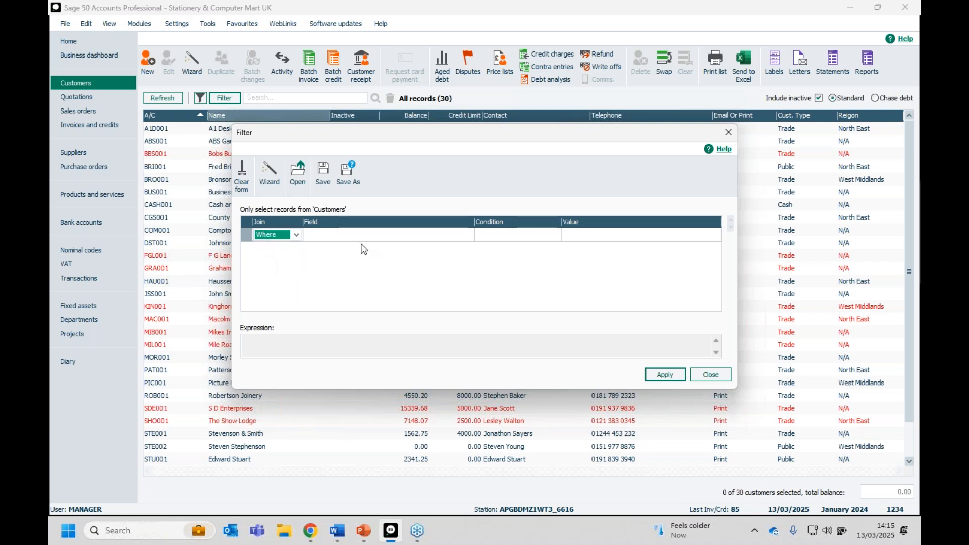
left_click(377, 236)
left_click(469, 236)
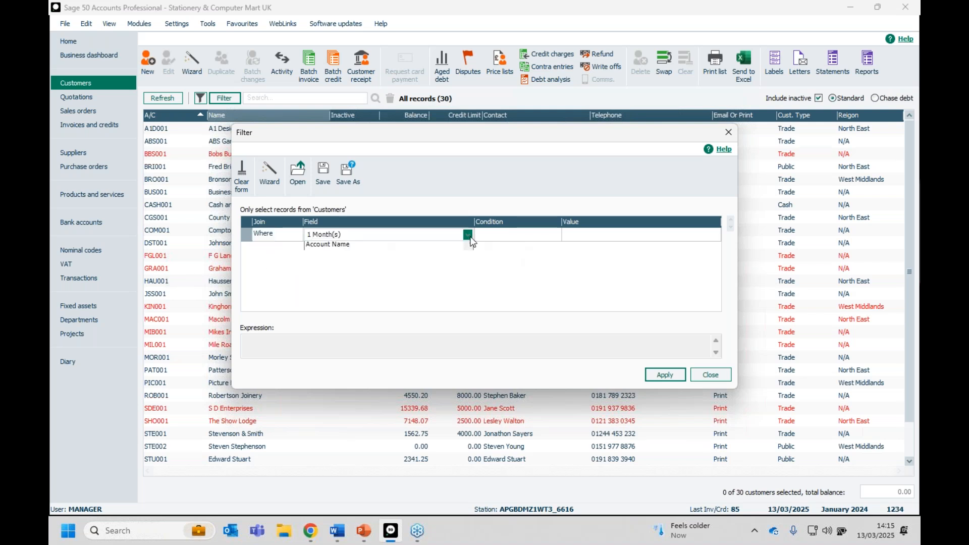
key("r")
scroll(415, 256, "down", 2)
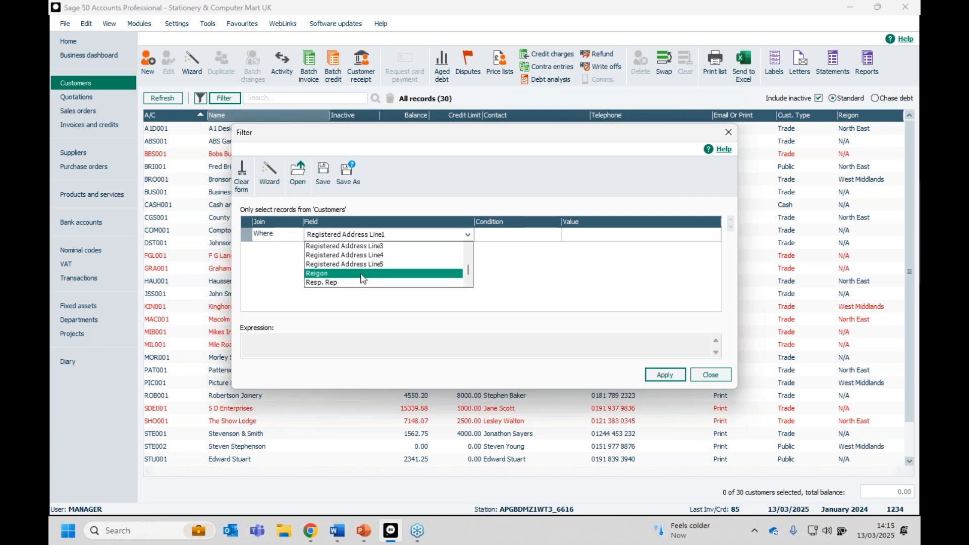
left_click(316, 273)
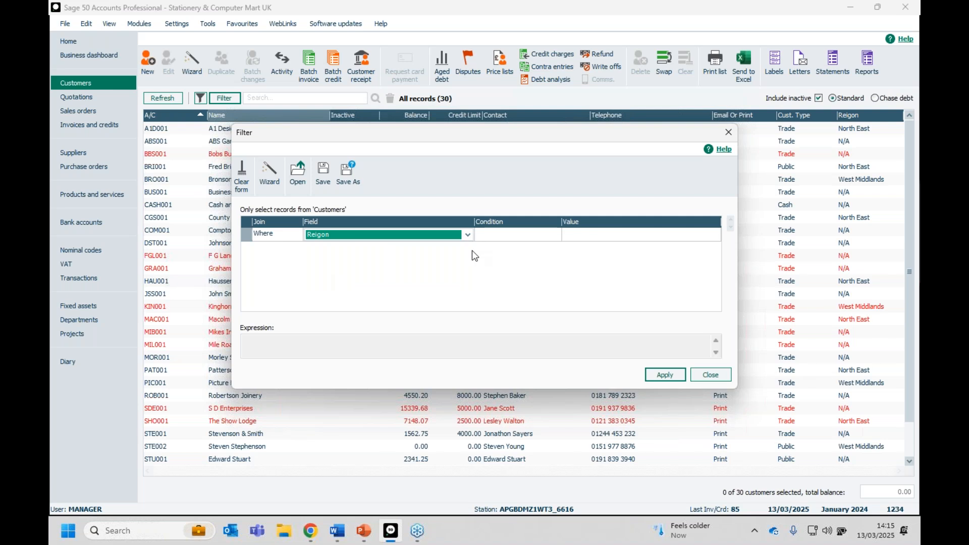
Step: Set the filter condition to Is Equal To North east and apply it to the customer list
left_click(496, 237)
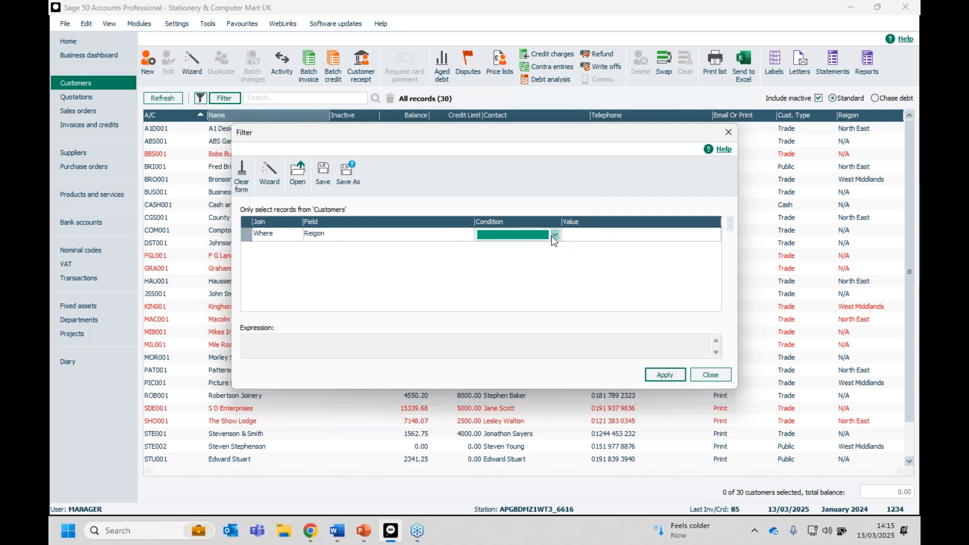
left_click(497, 237)
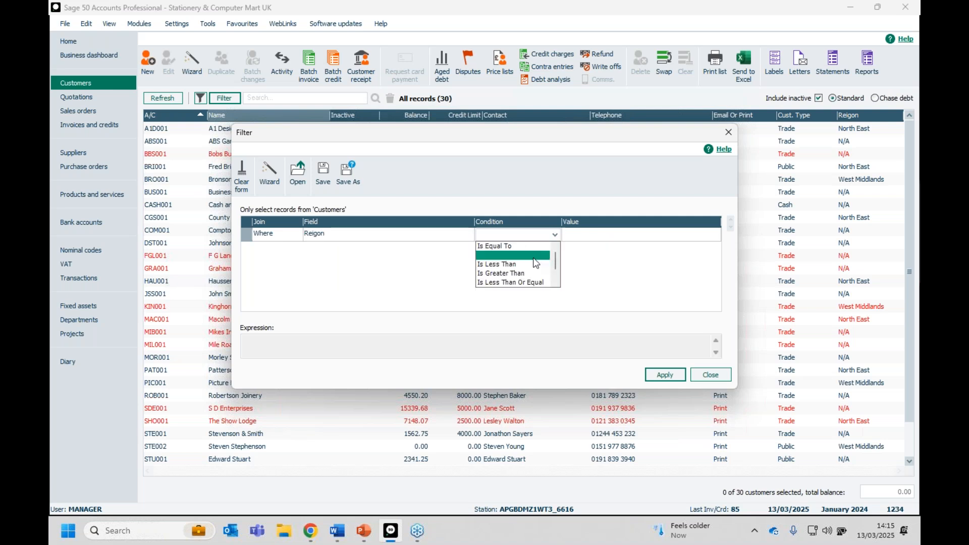
left_click(496, 247)
left_click(571, 235)
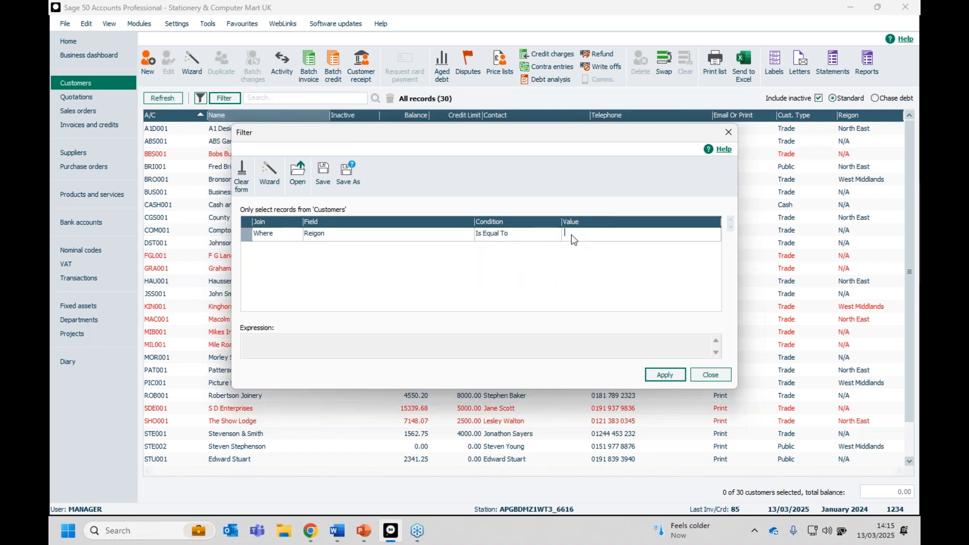
type("North easrt")
left_click(665, 375)
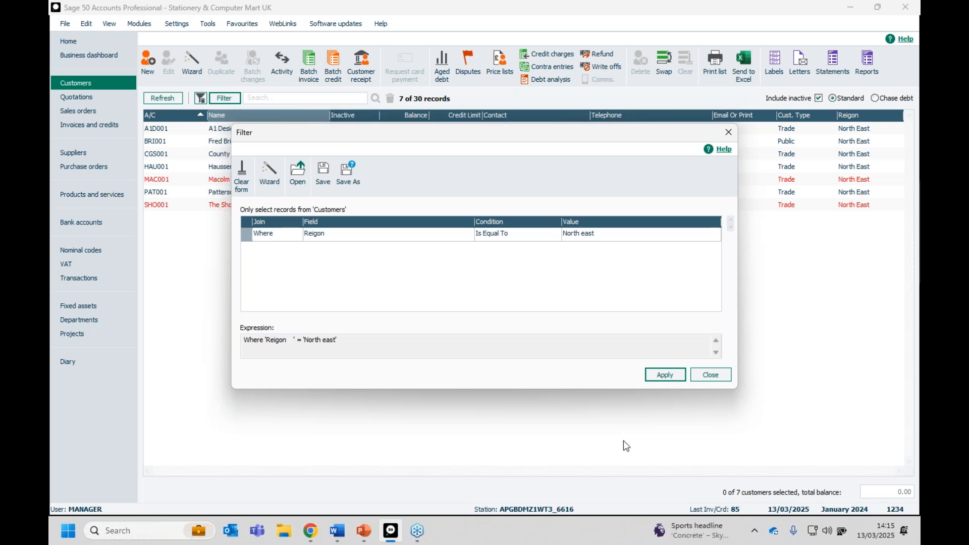
Step: Clear the region filter, apply the empty filter to show all customers and close the filter window
left_click(244, 183)
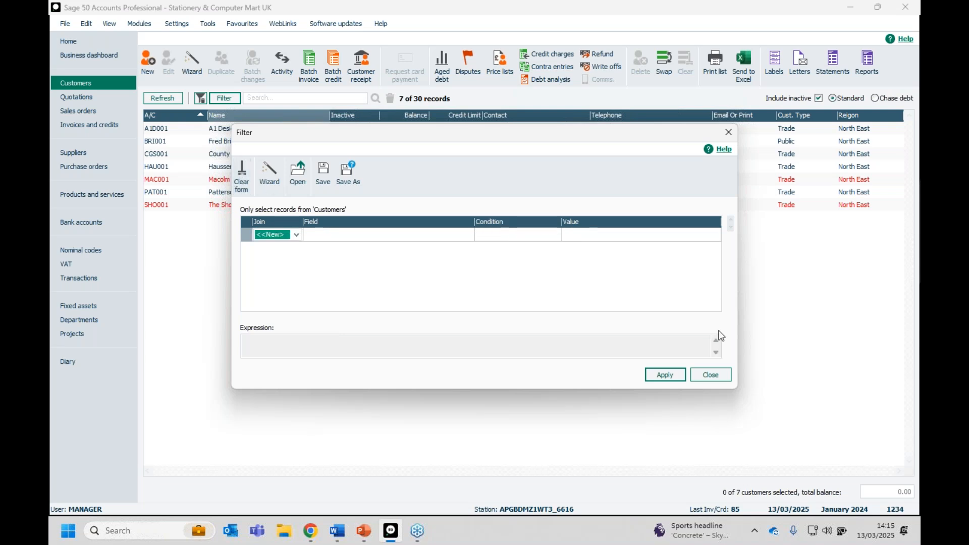
left_click(654, 376)
left_click(706, 379)
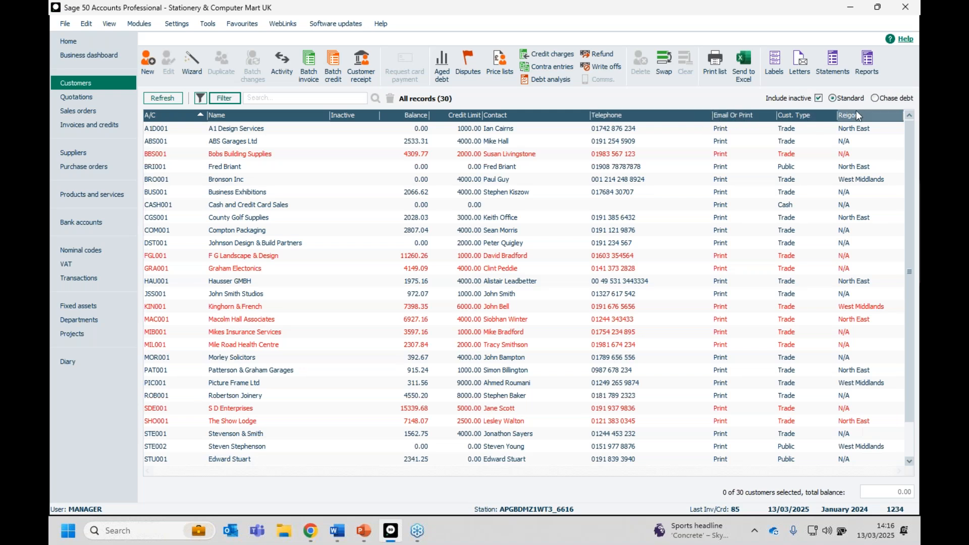
Step: Remove the Cust. Type column from the customer list, keeping the Reigon column
right_click(806, 116)
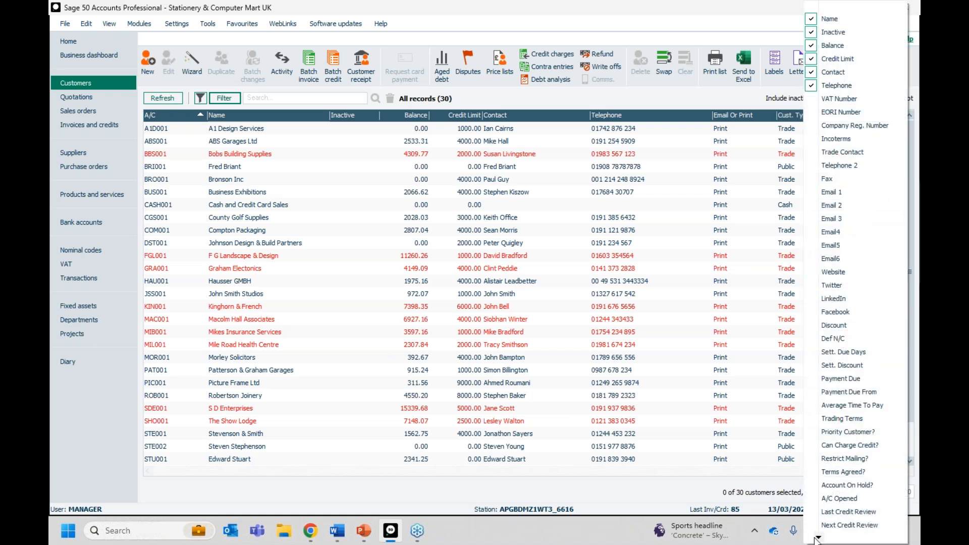
mouse_move(818, 538)
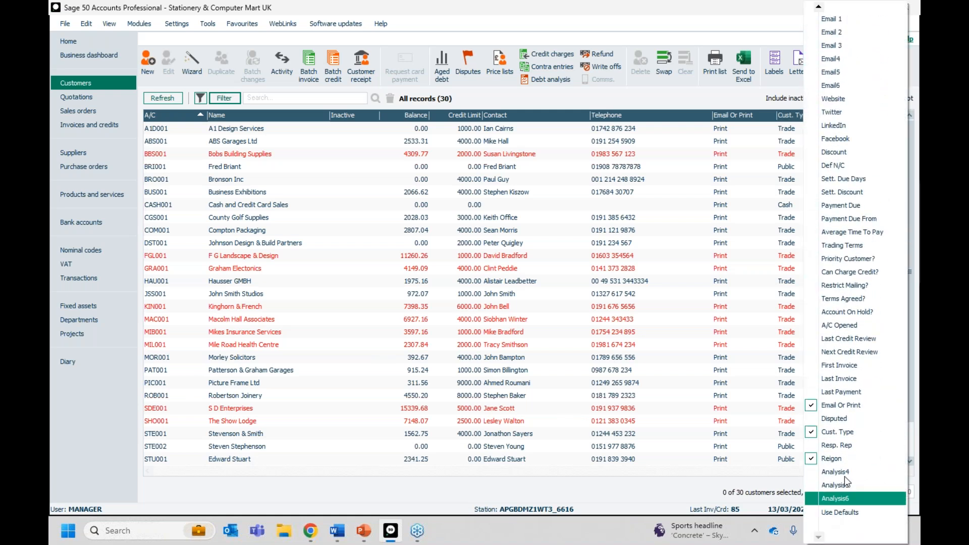
left_click(829, 434)
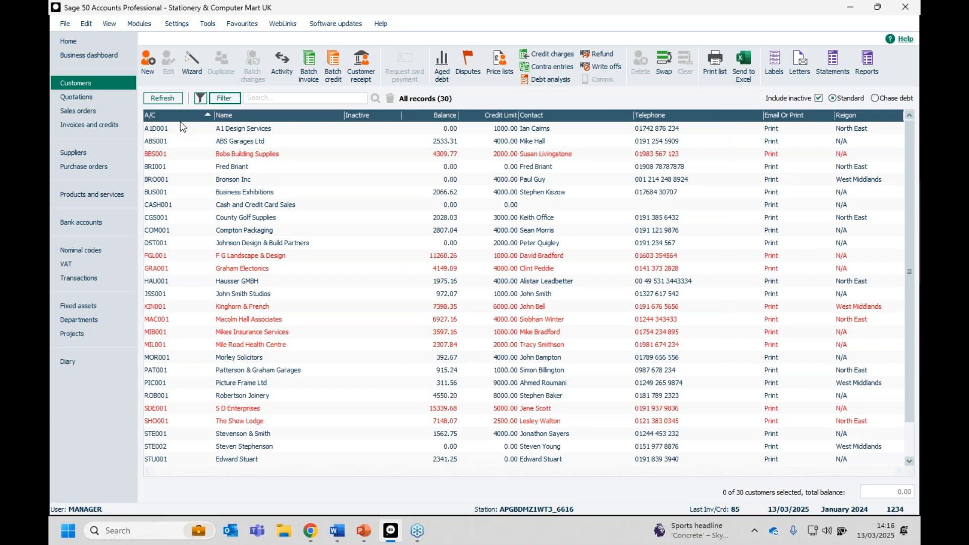
Step: Open the A1 Design Services invoice from the invoices and credits list, examine its order custom fields and close it
left_click(78, 127)
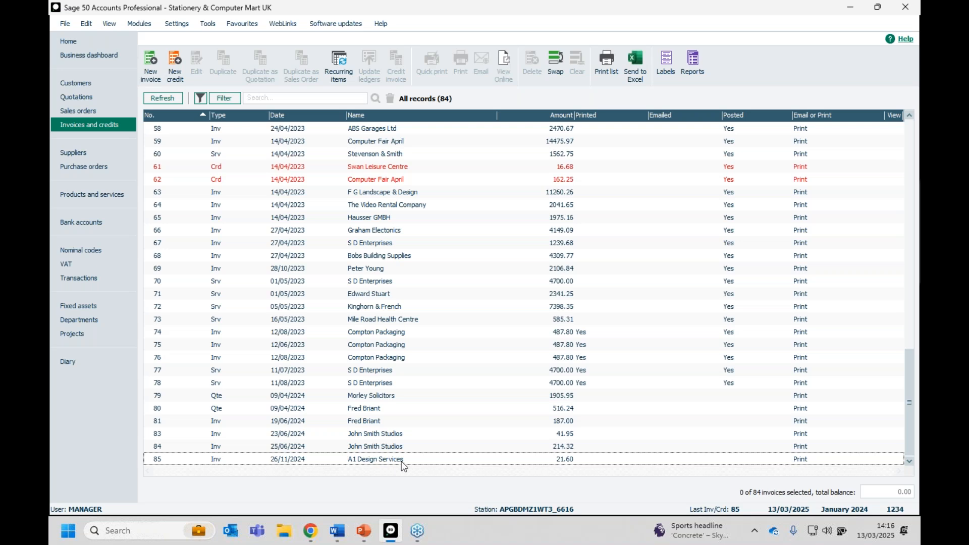
double_click(505, 458)
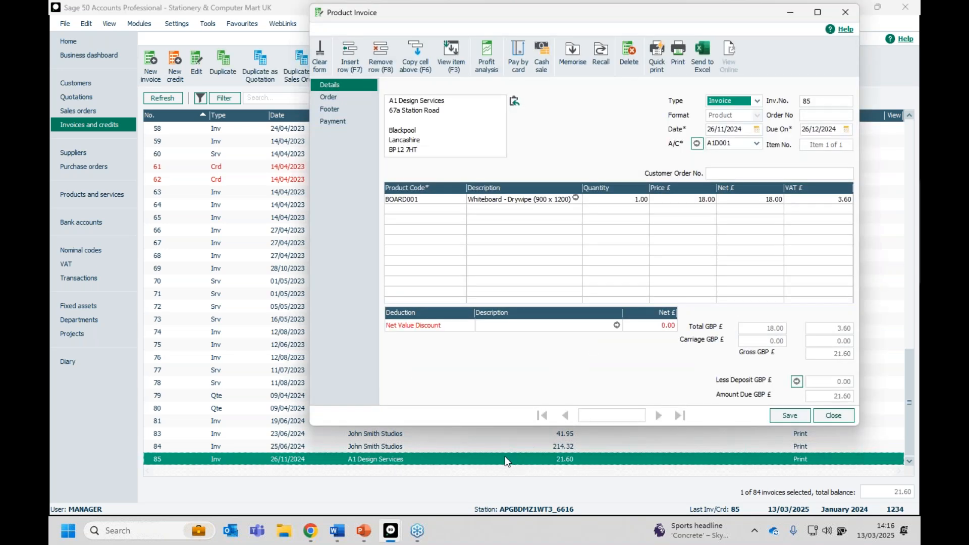
left_click(323, 99)
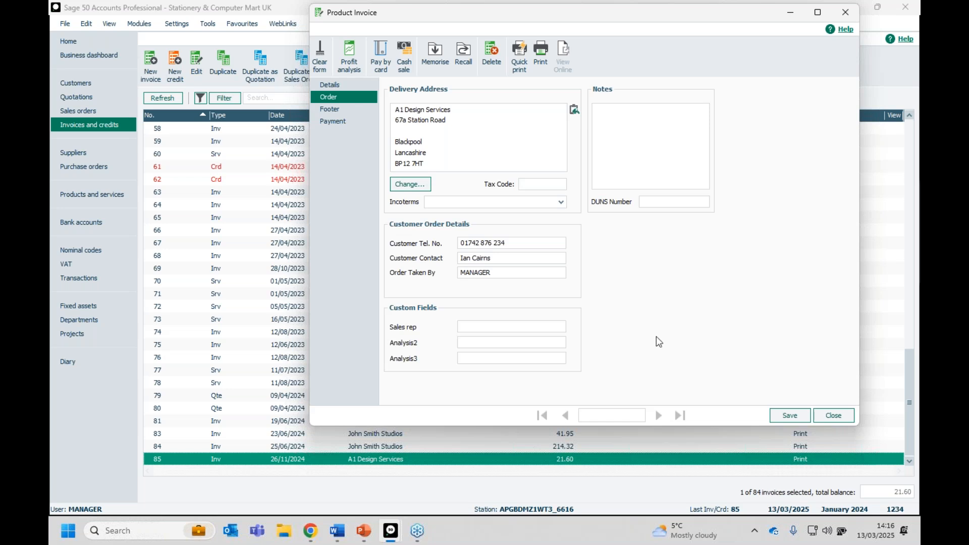
left_click(833, 415)
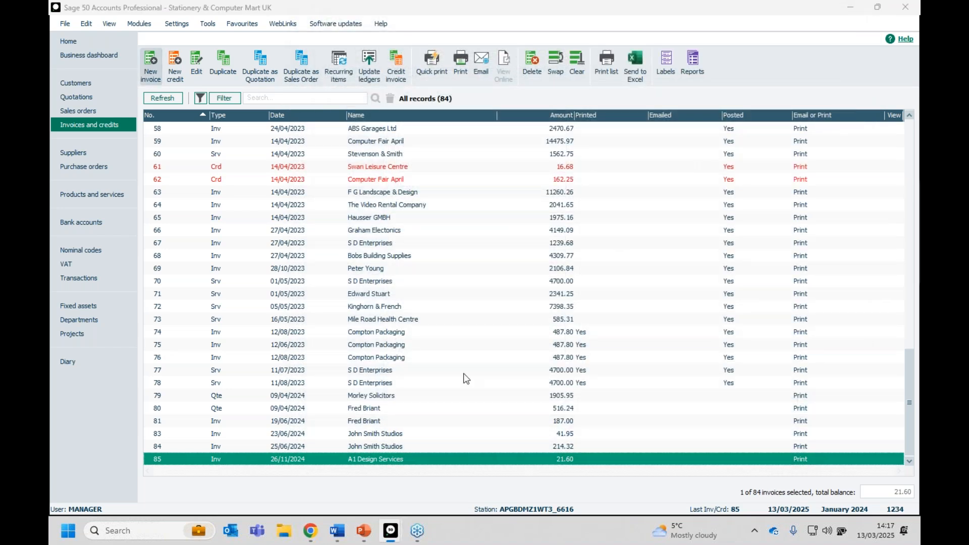
Step: Create a new product invoice for ABS Garages Ltd with the item A4 Ledger Book - 5 Column
left_click(757, 143)
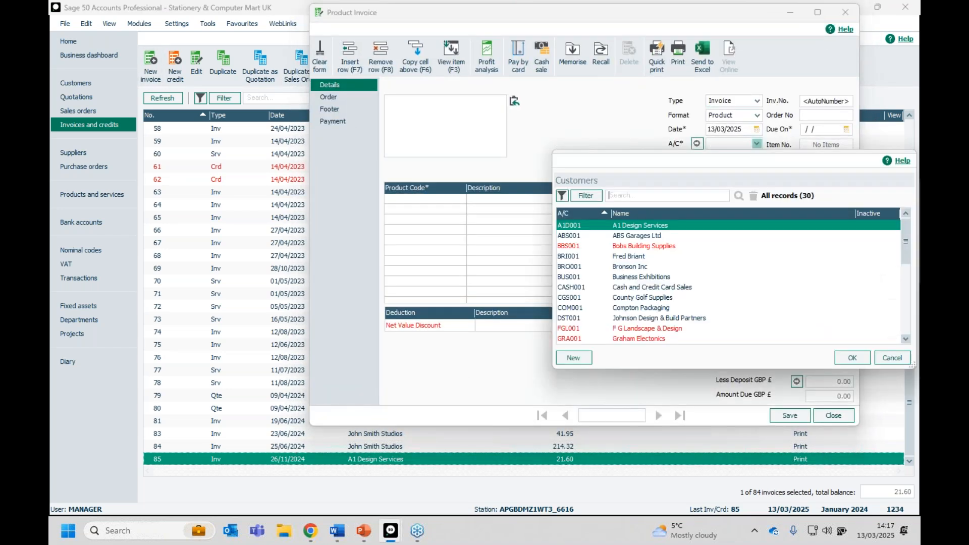
key("Down")
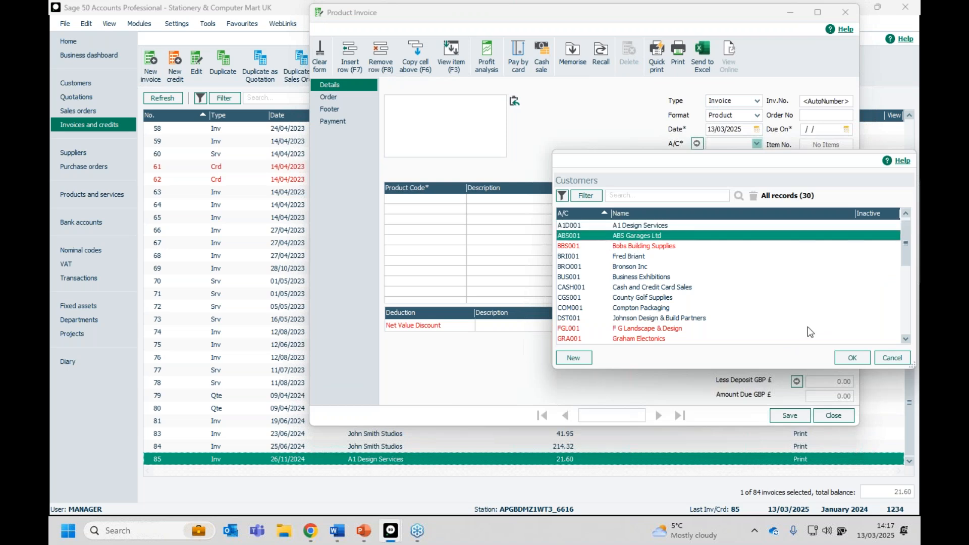
left_click(845, 360)
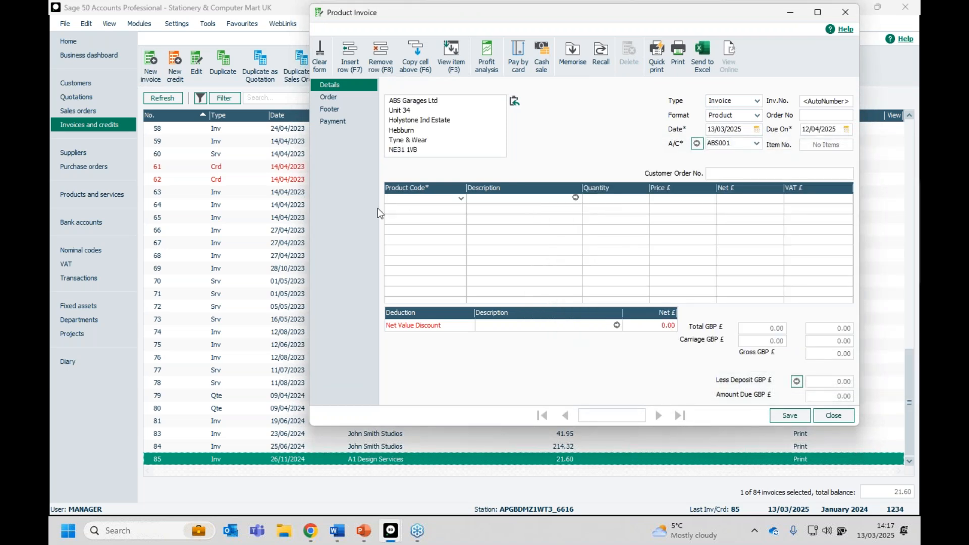
left_click(461, 198)
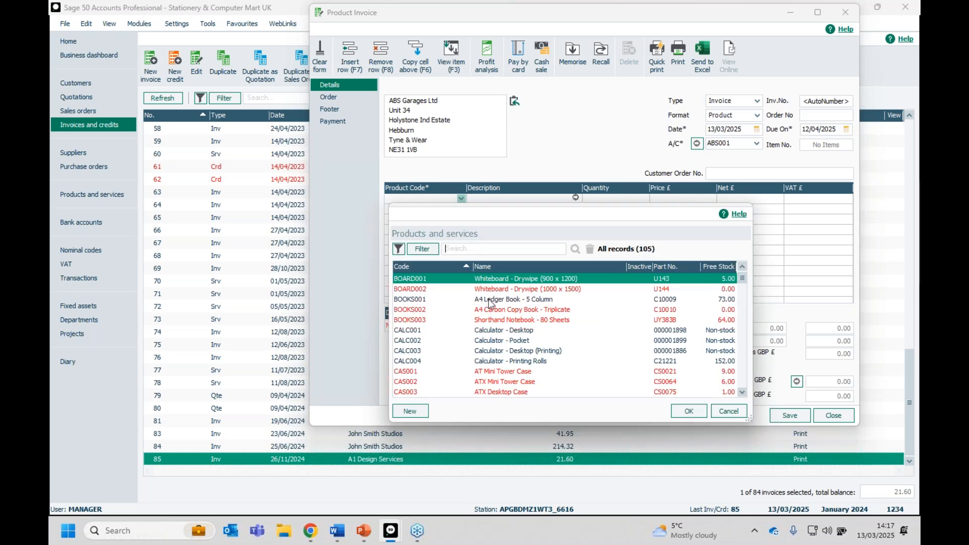
left_click(489, 301)
double_click(488, 301)
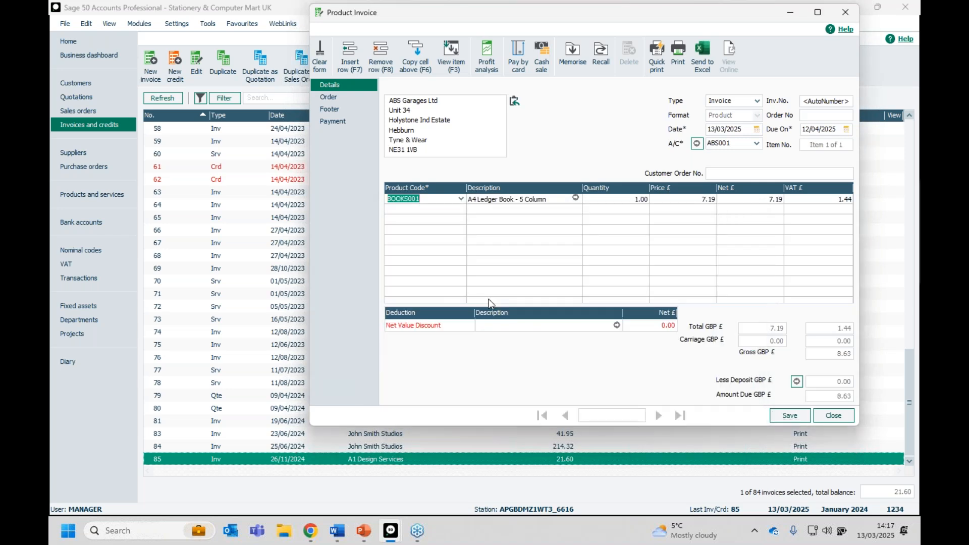
Step: Enter the sales rep's name in the Sales rep custom field of the new invoice's order details
left_click(329, 97)
left_click(477, 326)
type("J")
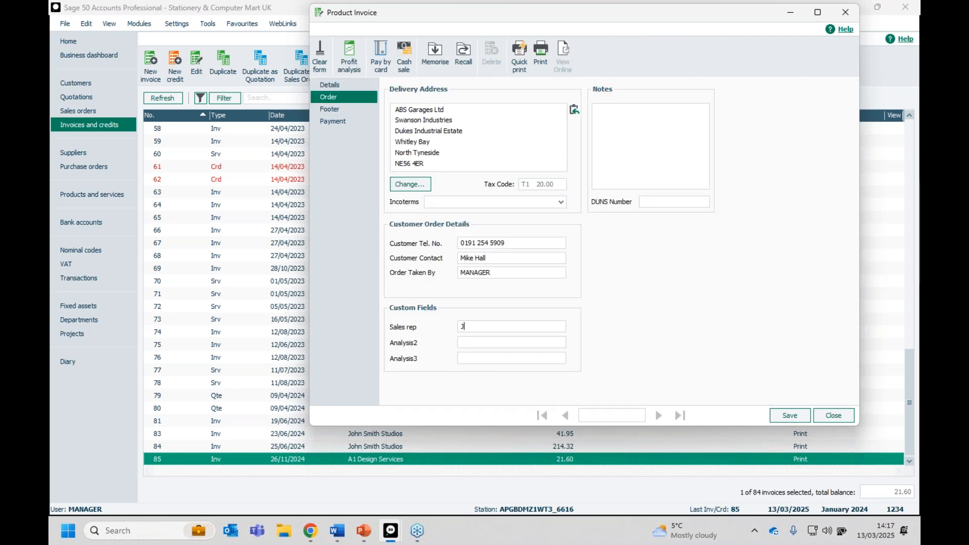
type("oe Bloggs")
Step: Save the ABS Garages Ltd invoice, accepting its date outside the financial year, and return to the end of the invoice list
left_click(777, 416)
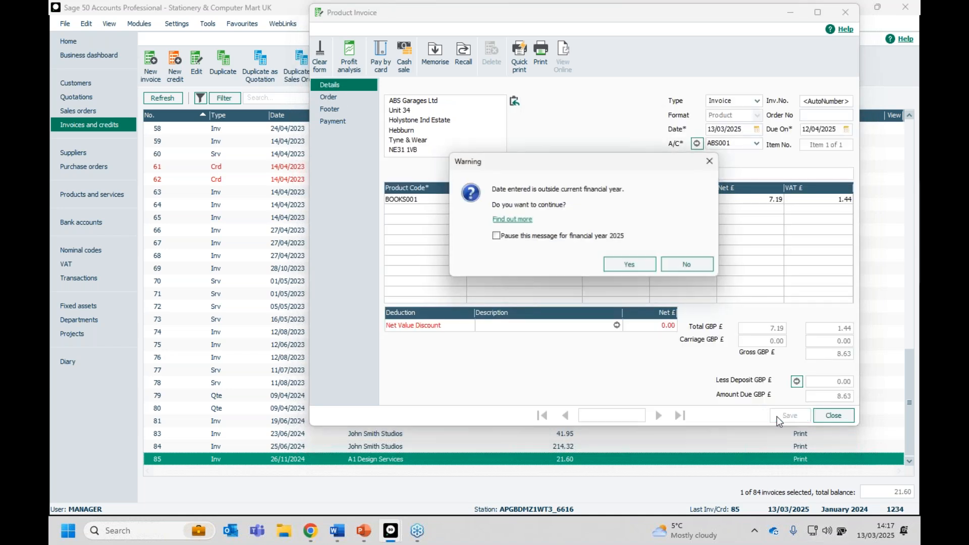
left_click(623, 263)
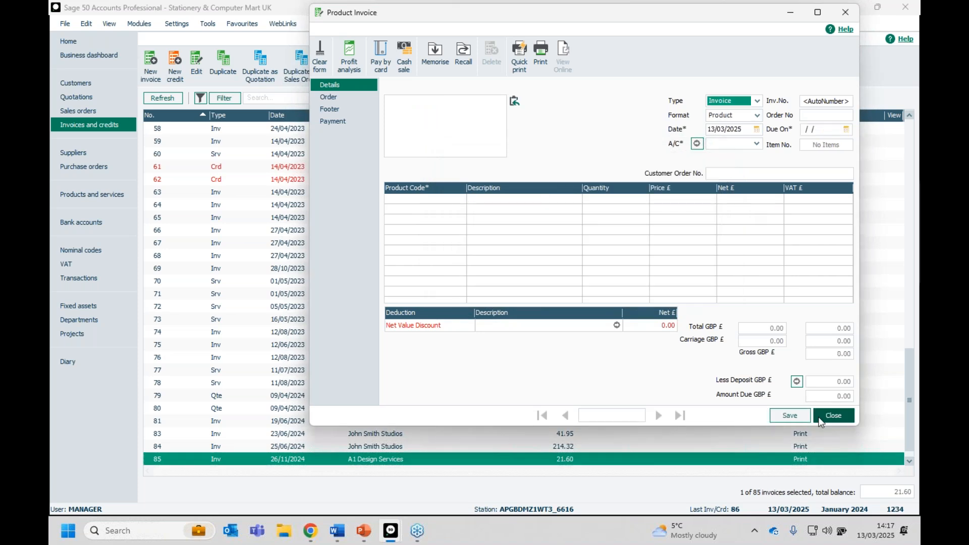
left_click(834, 416)
left_click_drag(908, 389, 909, 454)
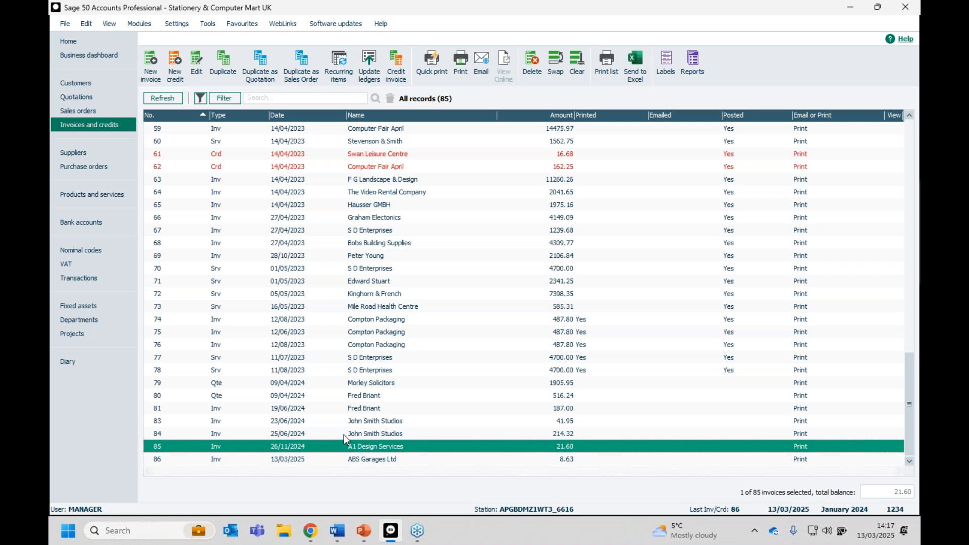
Step: Select the ABS Garages Ltd invoice and add the Sales rep column to the invoices and credits list
left_click(347, 459)
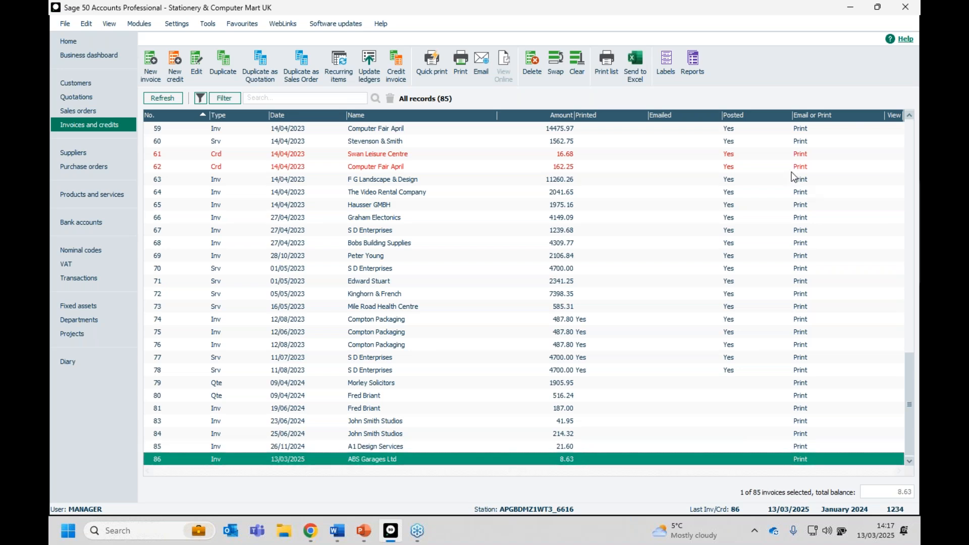
right_click(828, 122)
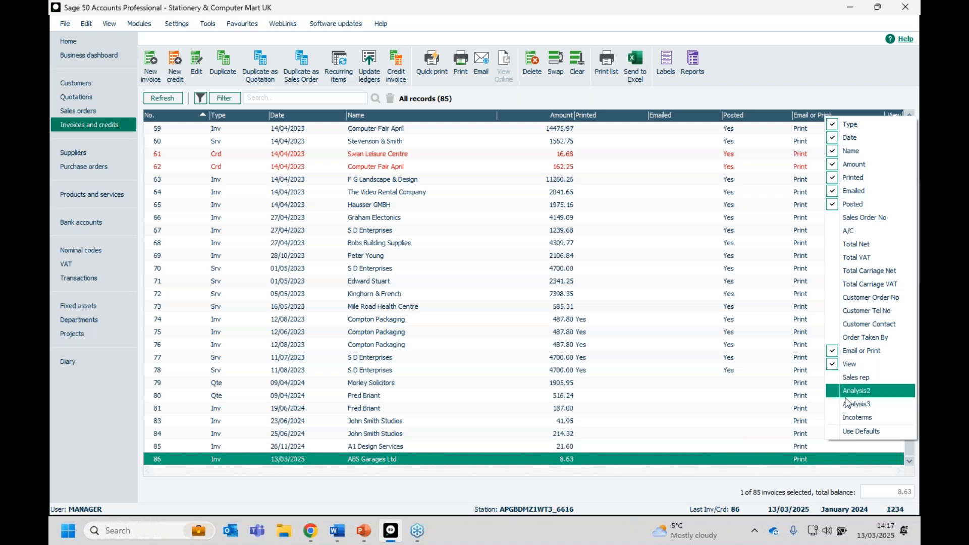
left_click(854, 378)
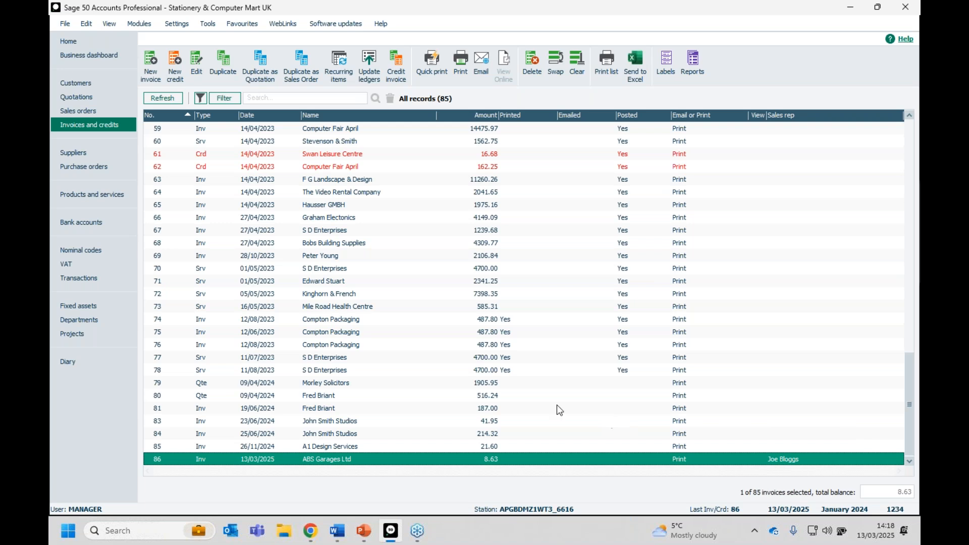
Step: Open the invoice reports and look through the My invoice and credit reports, All reports and Favourites categories
left_click(694, 62)
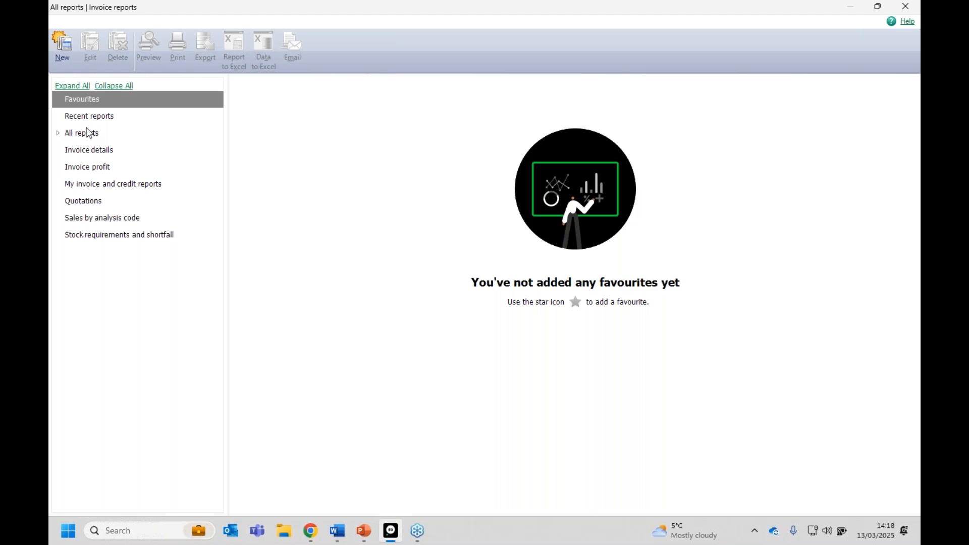
left_click(84, 187)
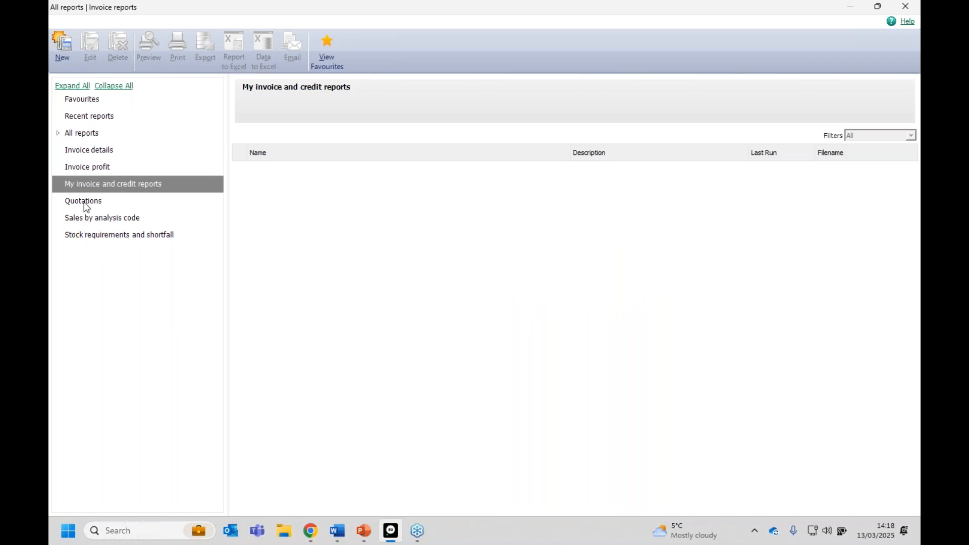
left_click(60, 133)
left_click(57, 133)
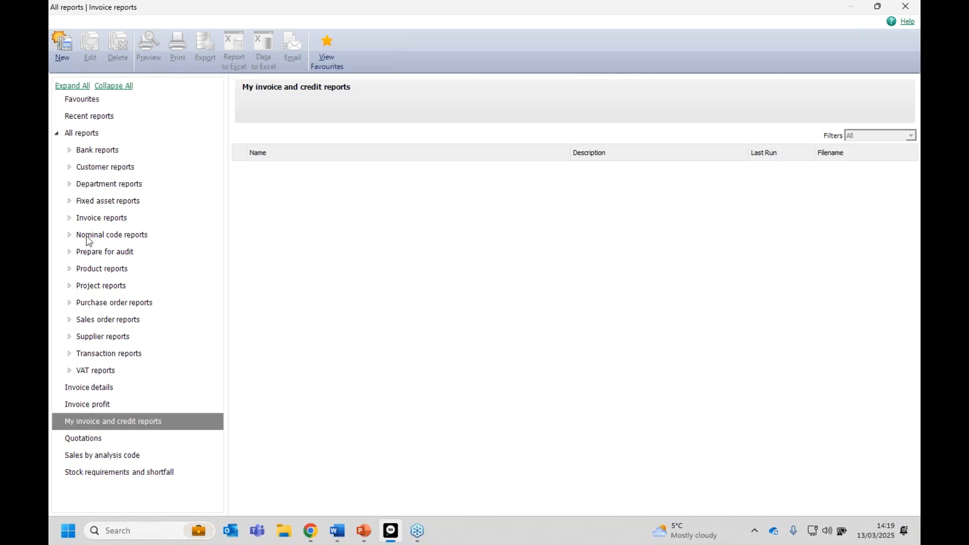
left_click(78, 100)
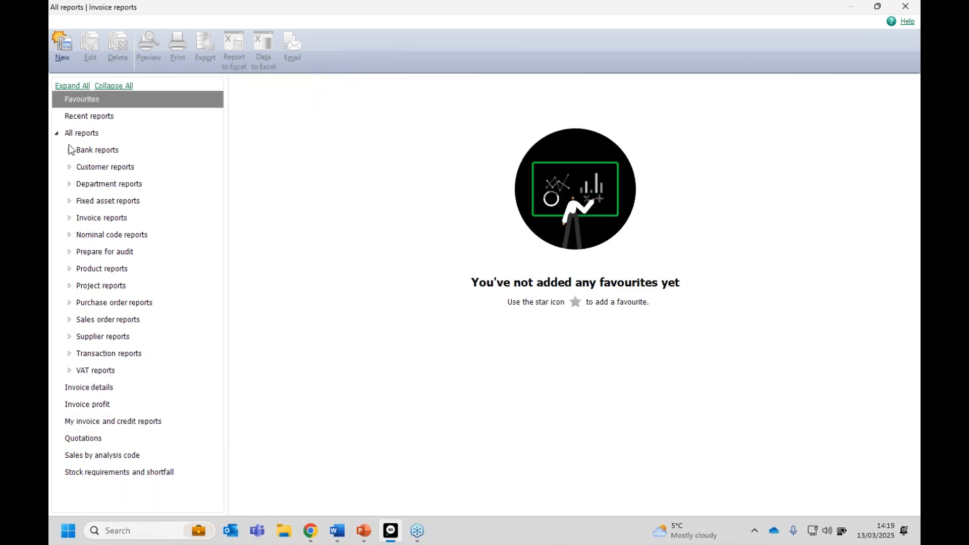
left_click(58, 134)
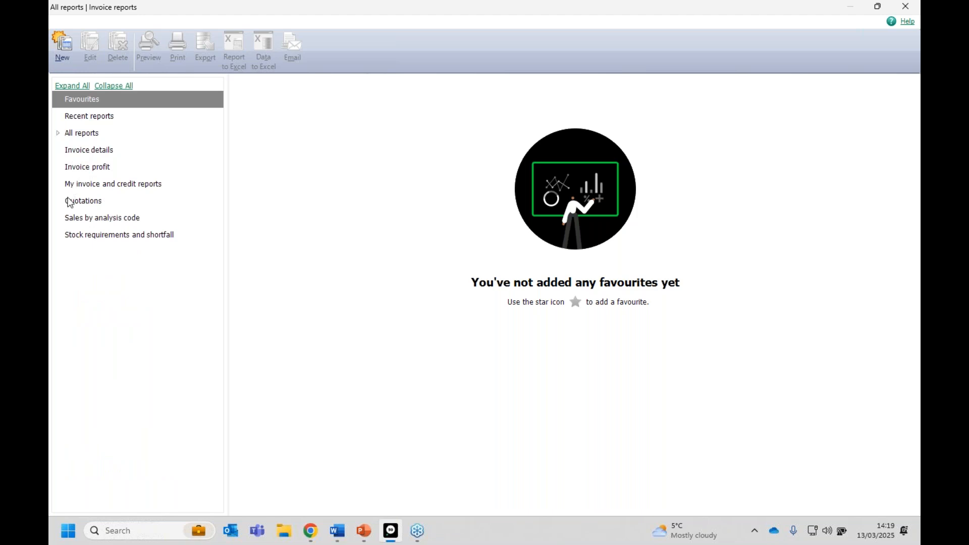
Step: Examine the Sales by analysis code reports, including Sales by Analysis Code 1, and close the reports window
left_click(69, 221)
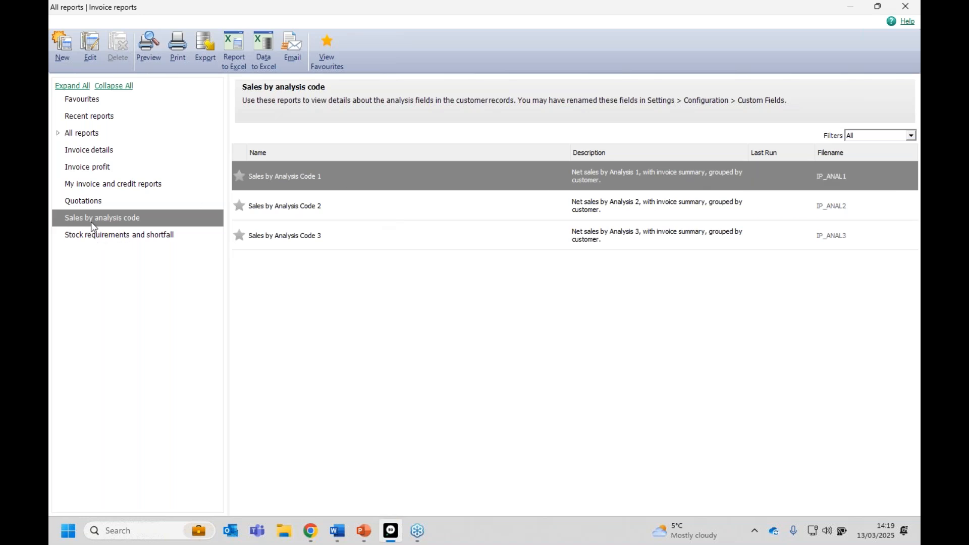
mouse_move(296, 181)
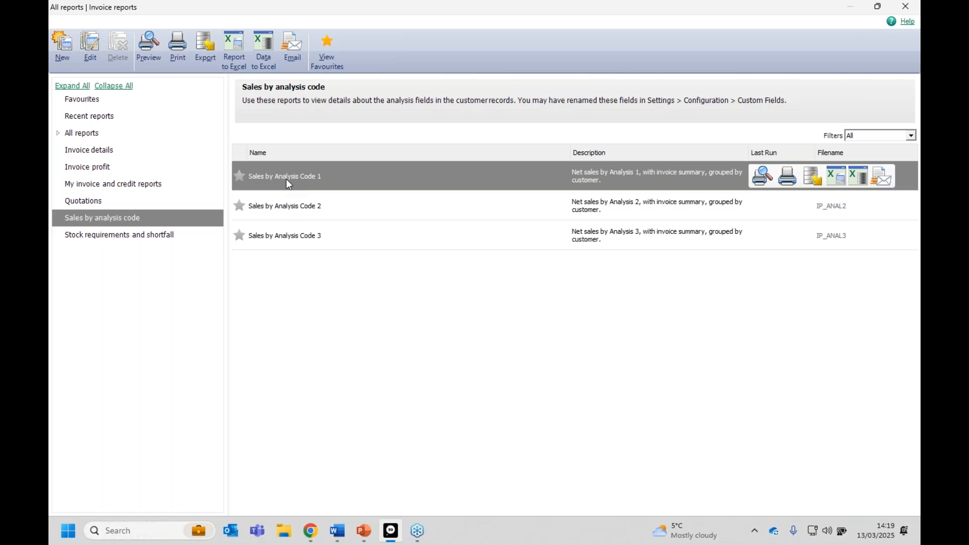
left_click(905, 10)
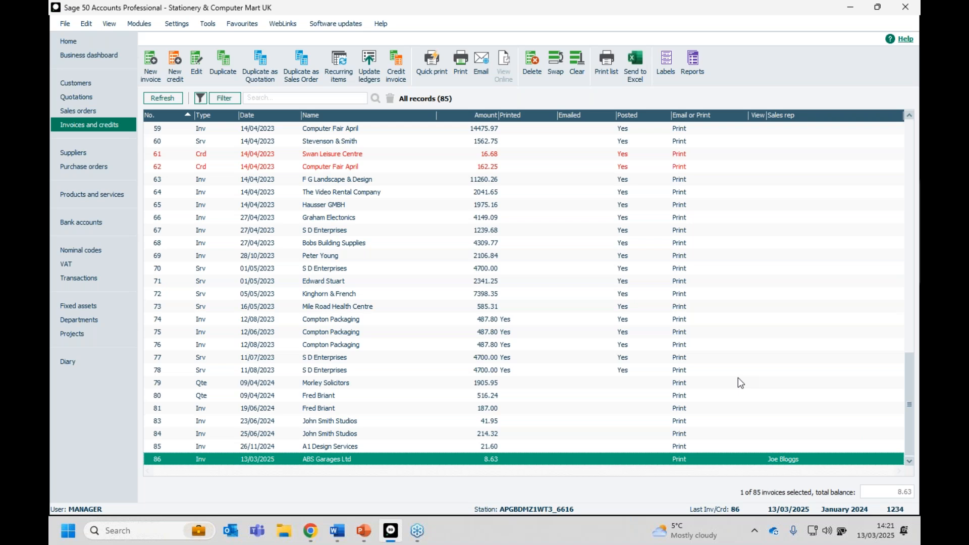
Step: Examine the order custom fields of a new product sales order, close it unsaved and switch to PowerPoint
left_click(81, 111)
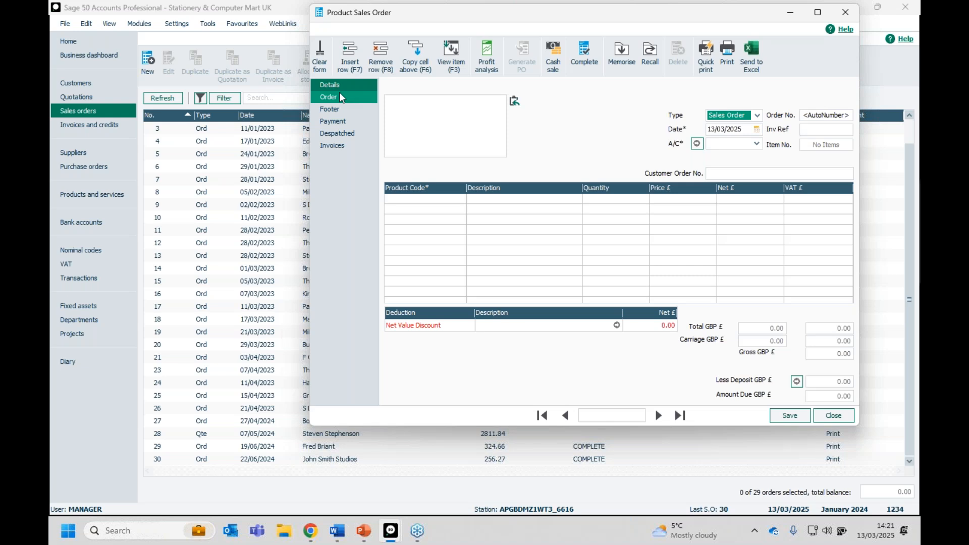
left_click(338, 99)
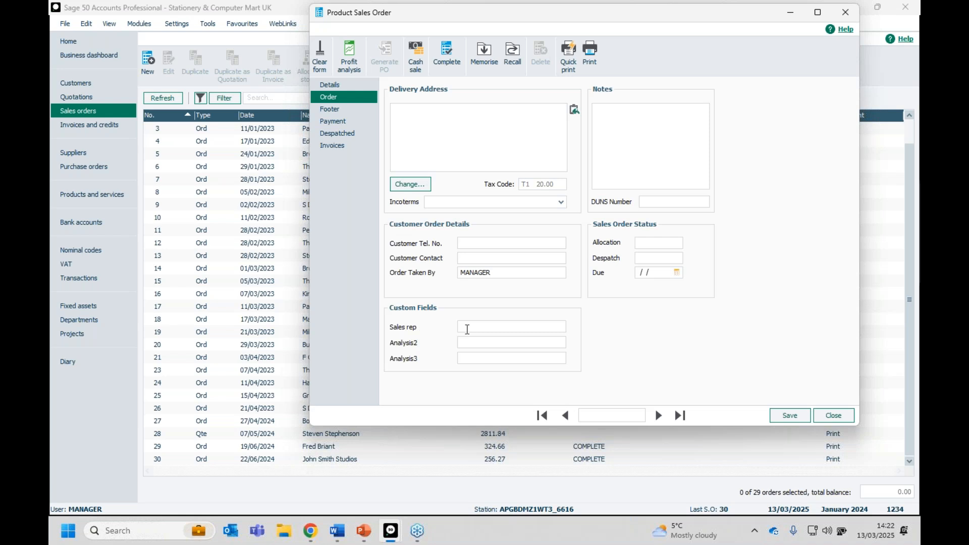
left_click(823, 414)
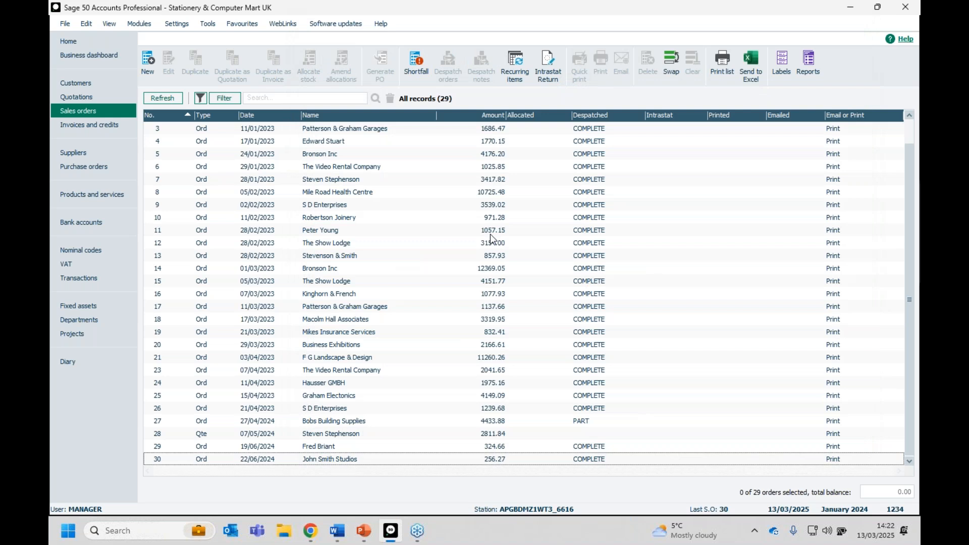
key("alt+Tab")
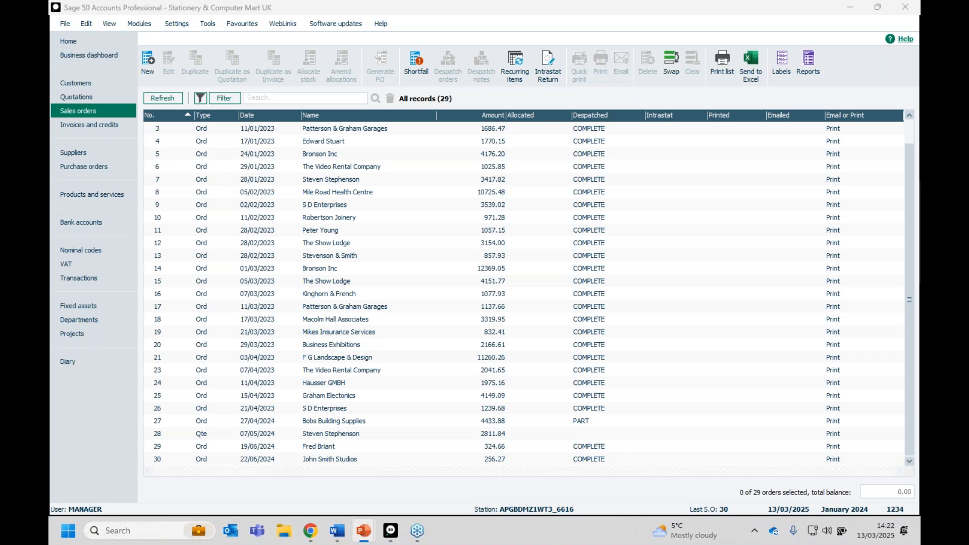